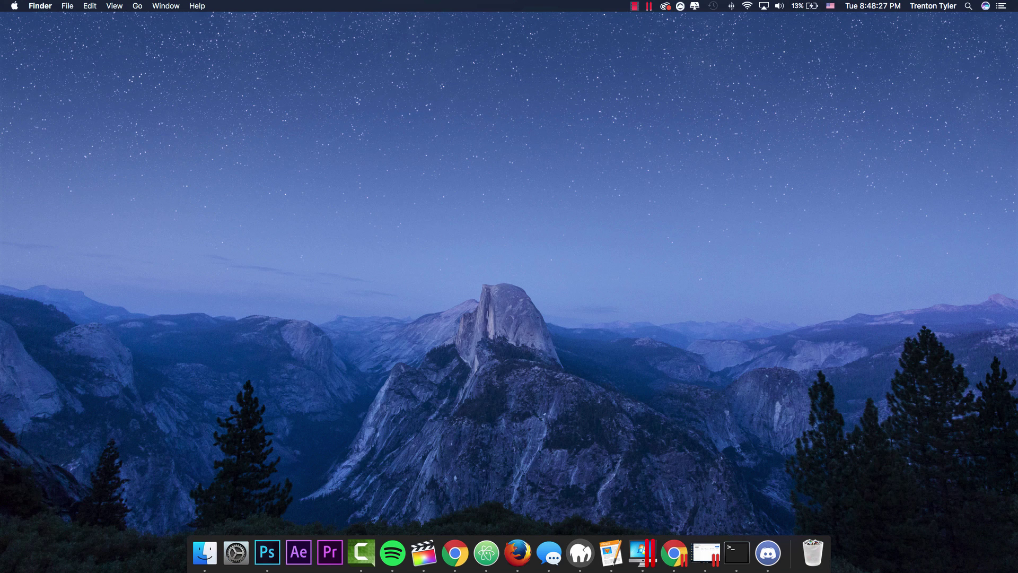
Create a new folder on the desktop and name it "Colored folder".
{"action": "right_click", "coordinate": [481, 147]}
{"action": "left_click", "coordinate": [530, 154]}
{"action": "left_click", "coordinate": [557, 157]}
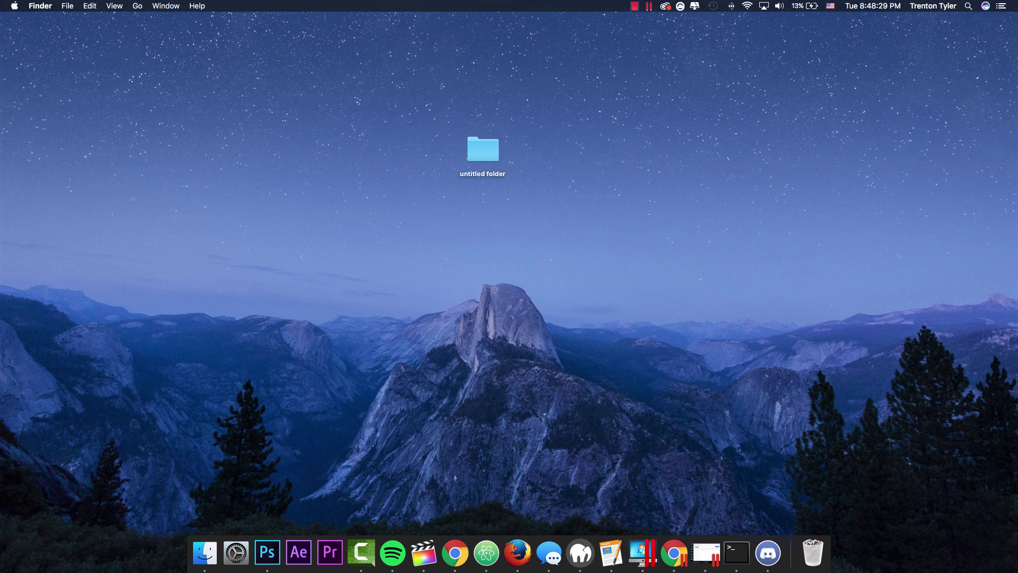
{"action": "left_click", "coordinate": [482, 149]}
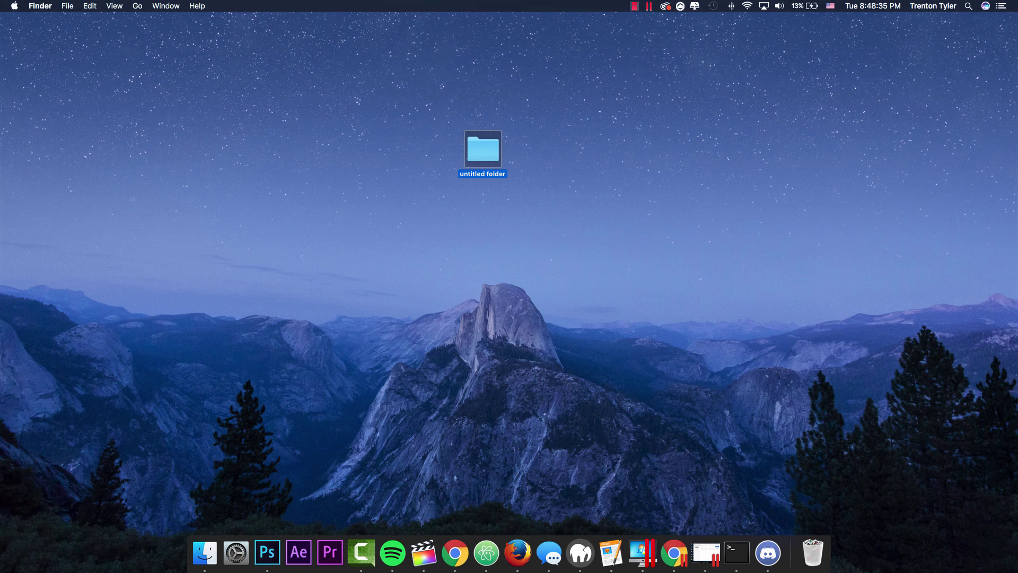
{"action": "key", "text": "Return"}
{"action": "type", "text": "Colored folder"}
{"action": "key", "text": "Return"}
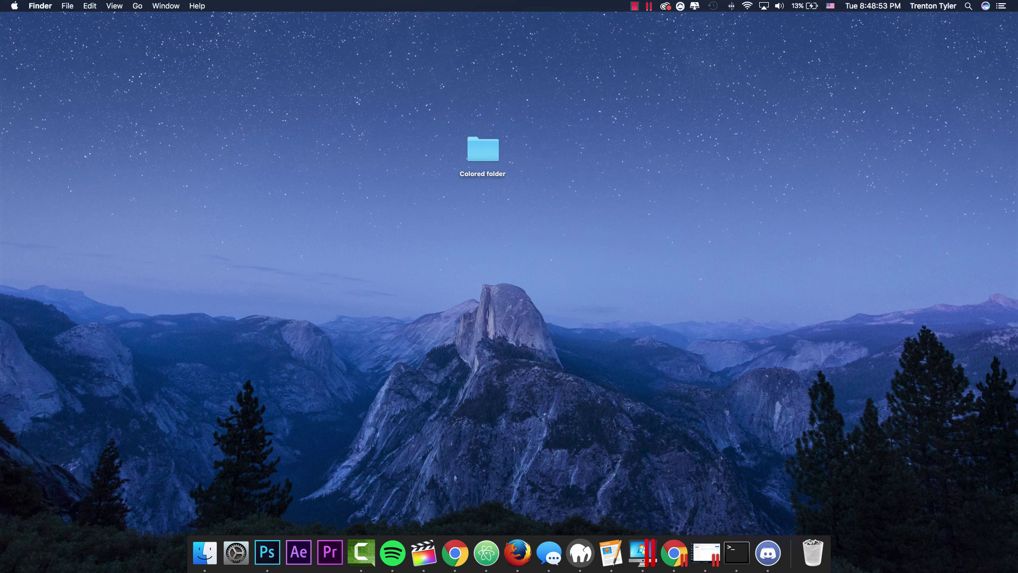
Show the info window for Colored folder, move it clear of the desktop's edge, and copy its folder icon.
{"action": "right_click", "coordinate": [487, 147]}
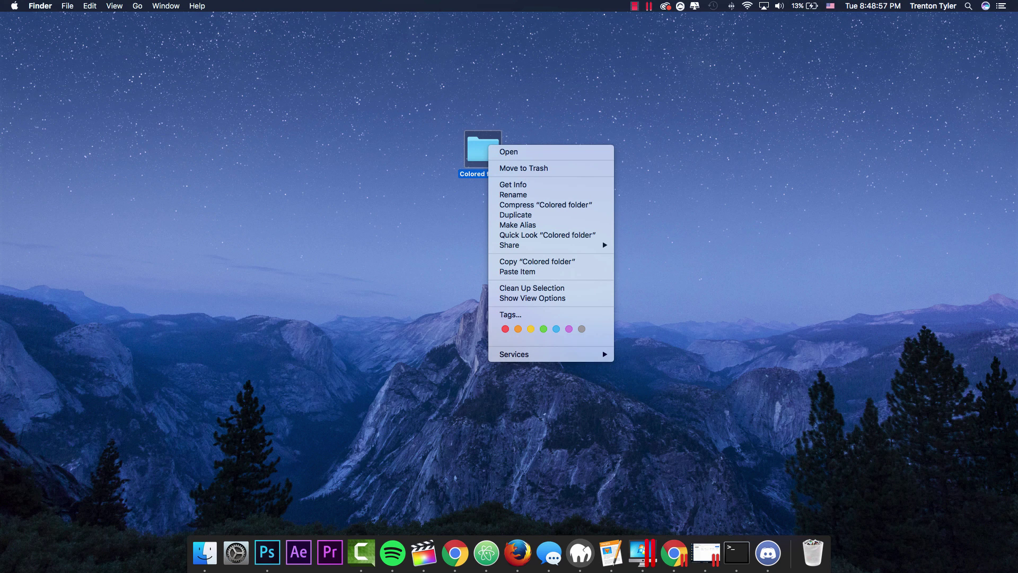
{"action": "left_click", "coordinate": [513, 184]}
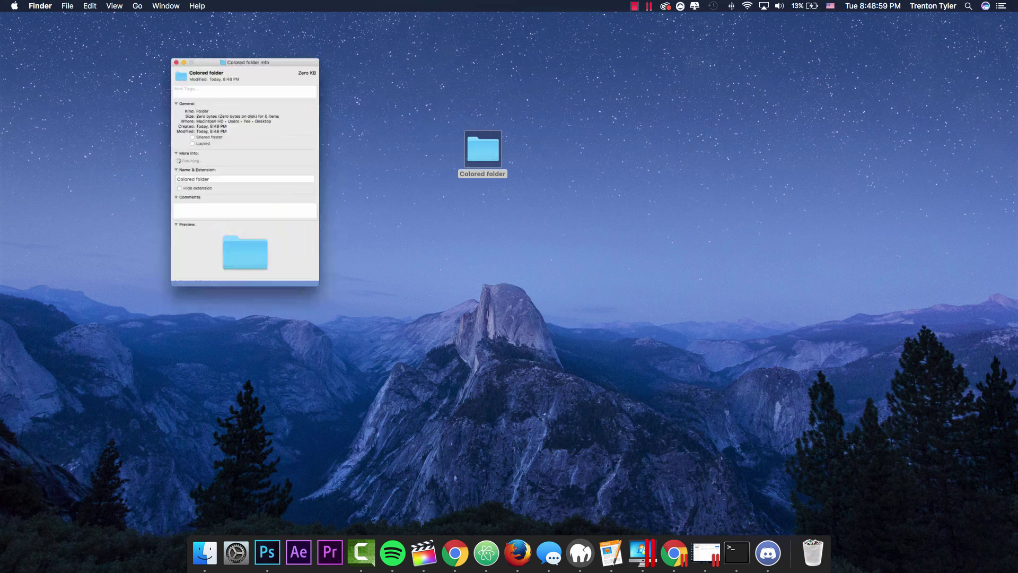
{"action": "left_click_drag", "start_coordinate": [111, 24], "coordinate": [401, 92]}
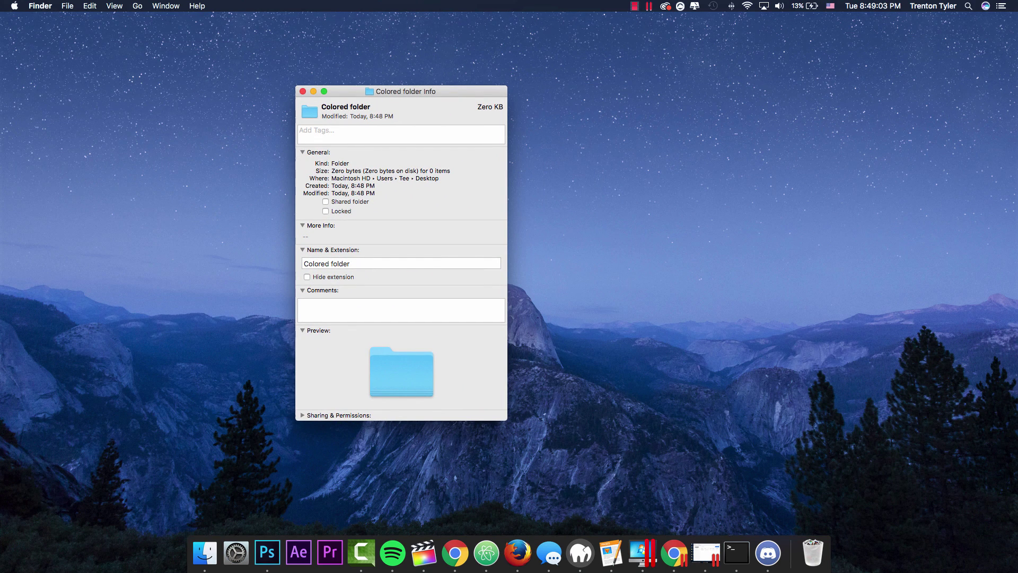
{"action": "left_click", "coordinate": [309, 112]}
{"action": "left_click", "coordinate": [90, 6]}
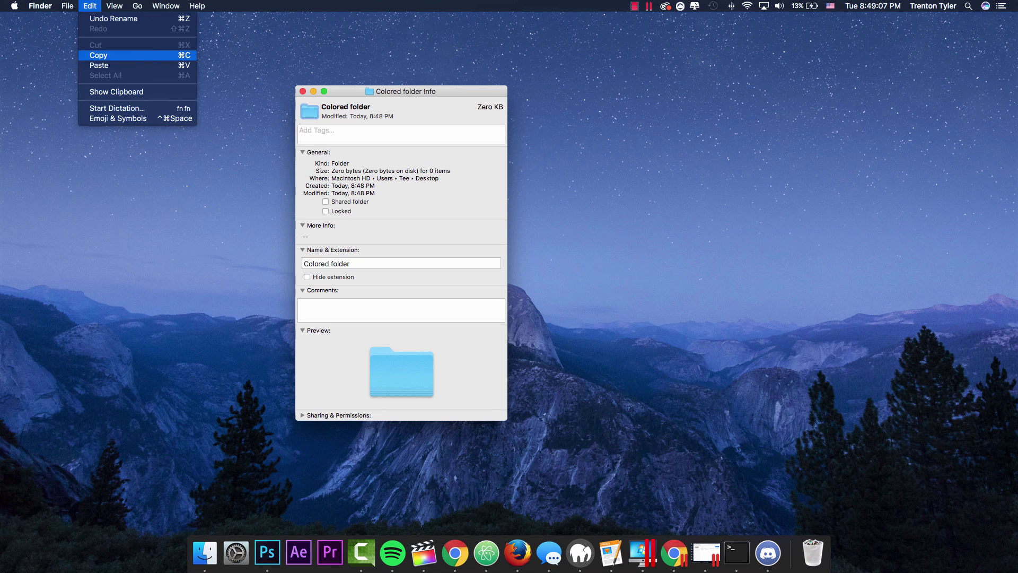
{"action": "left_click", "coordinate": [98, 55]}
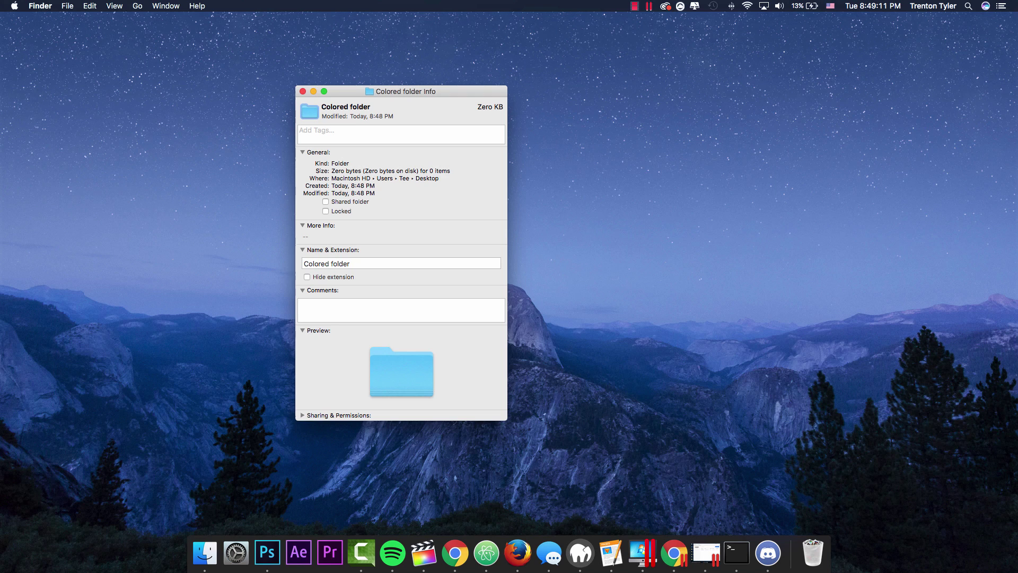
Switch to Preview and create a new document from the copied folder icon.
{"action": "key", "text": "super+space"}
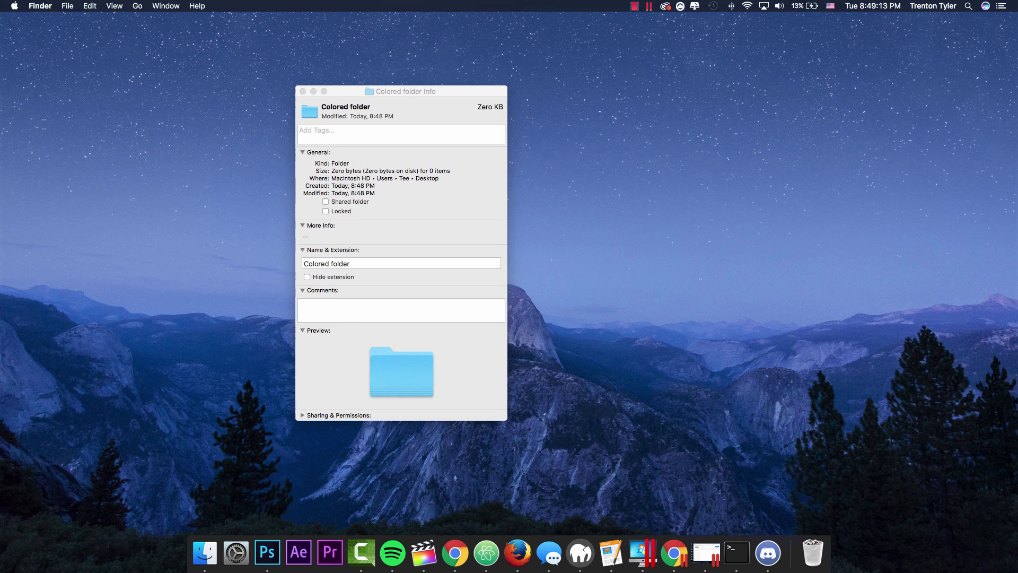
{"action": "key", "text": "super+space"}
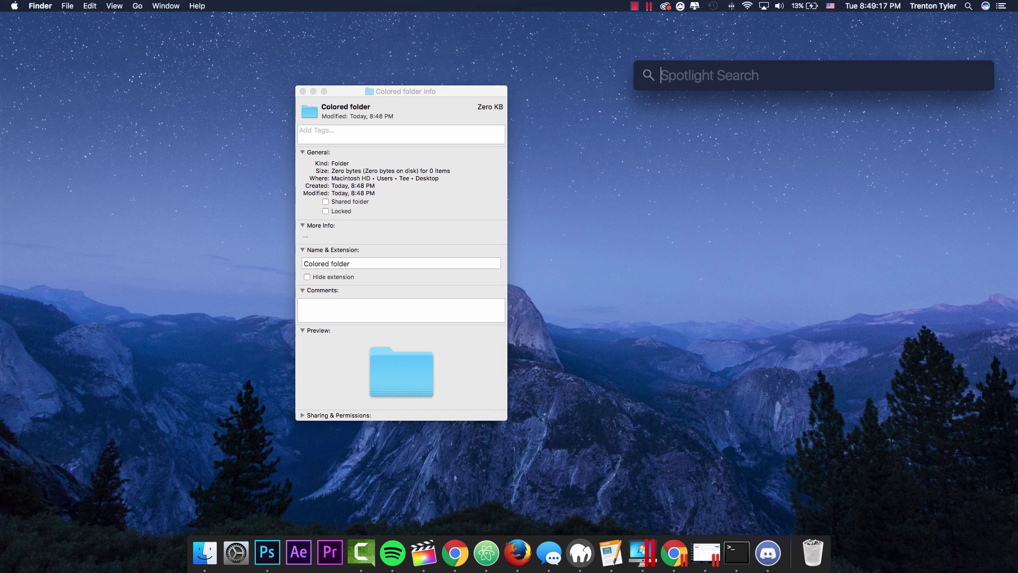
{"action": "type", "text": "previ"}
{"action": "key", "text": "Return"}
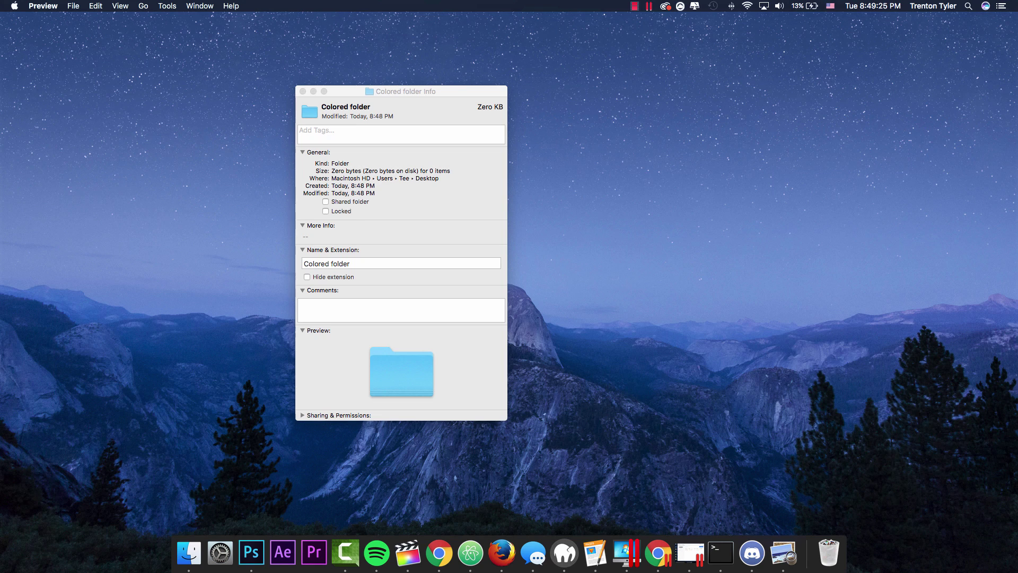
{"action": "left_click", "coordinate": [73, 6]}
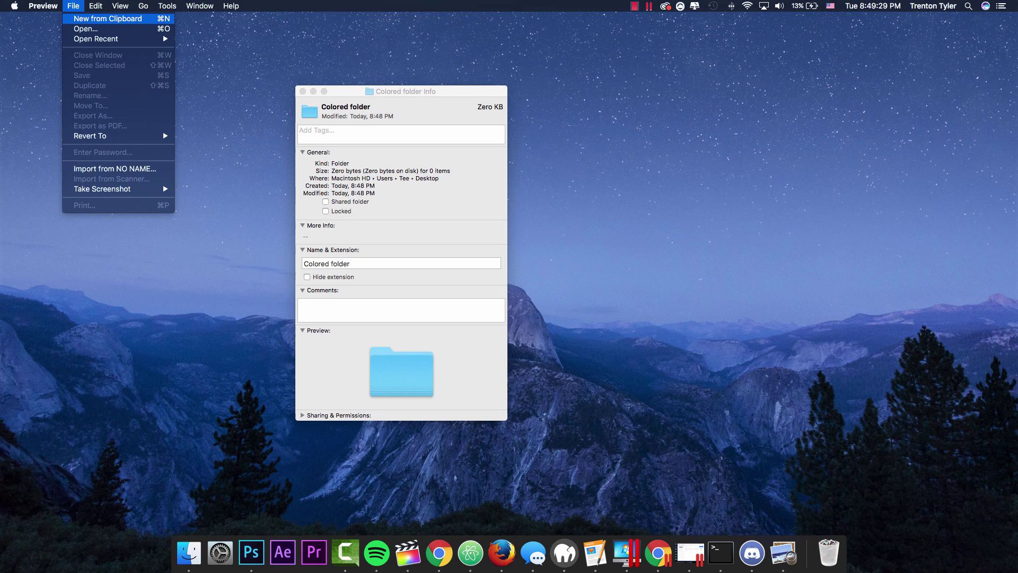
{"action": "left_click", "coordinate": [108, 19]}
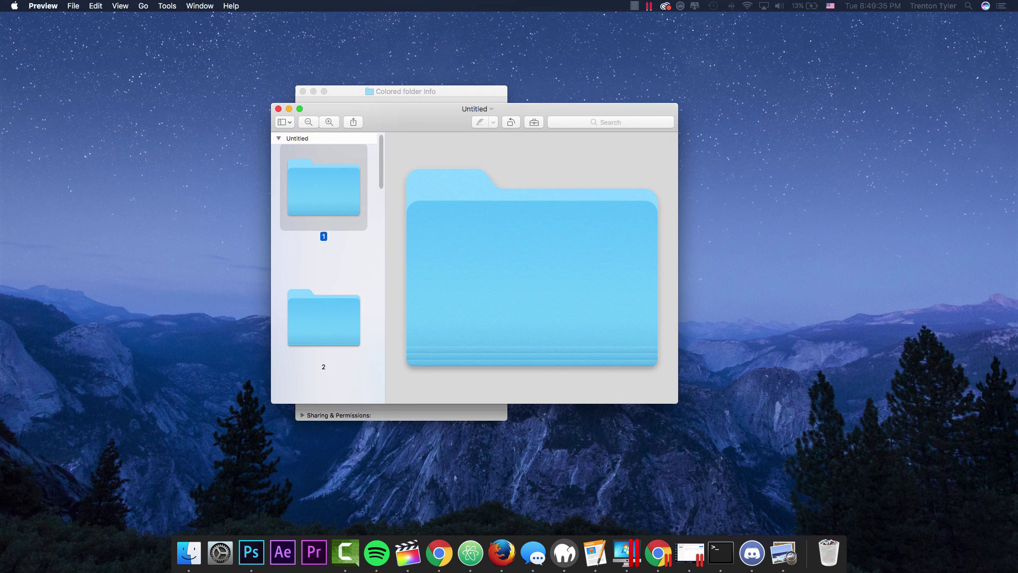
Examine the different icon sizes in the document by browsing the thumbnails and viewing them enlarged and reduced.
{"action": "scroll", "coordinate": [328, 268], "scroll_direction": "down", "scroll_amount": 1}
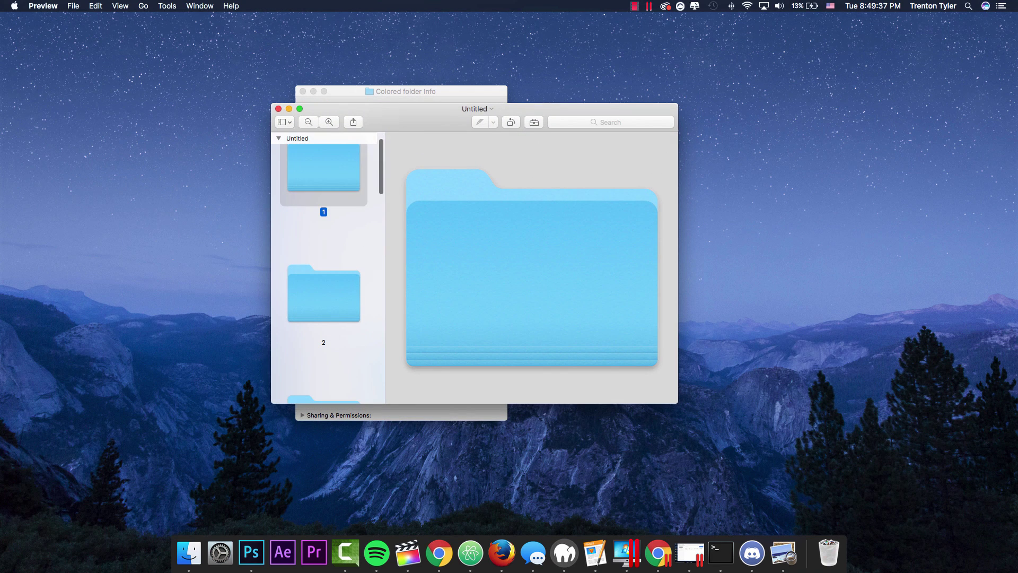
{"action": "scroll", "coordinate": [328, 270], "scroll_direction": "down", "scroll_amount": 15}
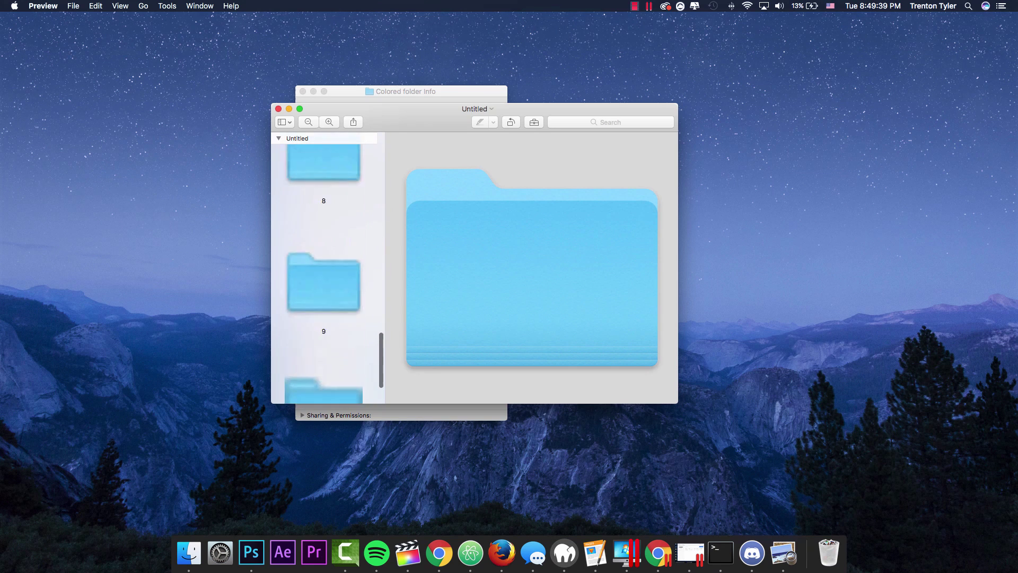
{"action": "scroll", "coordinate": [328, 271], "scroll_direction": "up", "scroll_amount": 15}
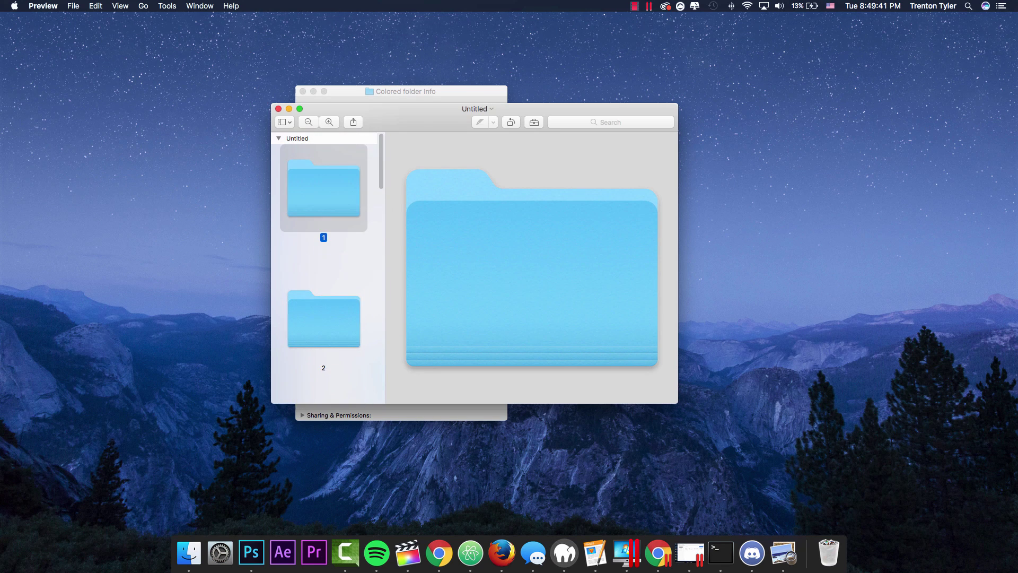
{"action": "key", "text": "Down"}
{"action": "key", "text": "Up"}
{"action": "key", "text": "super+plus"}
{"action": "key", "text": "Down"}
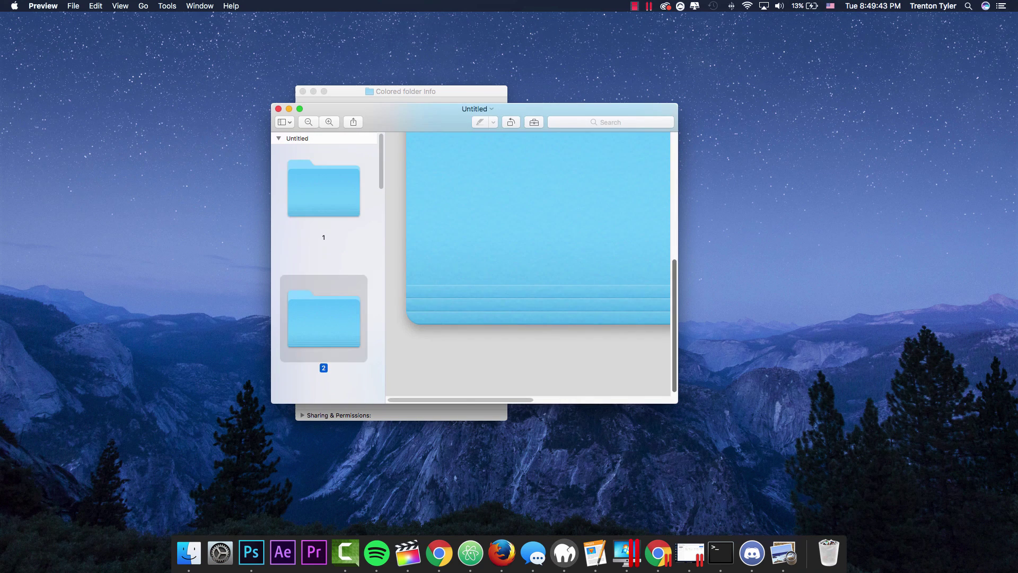
{"action": "scroll", "coordinate": [527, 264], "scroll_direction": "up", "scroll_amount": 4}
{"action": "scroll", "coordinate": [528, 263], "scroll_direction": "right", "scroll_amount": 5}
{"action": "scroll", "coordinate": [527, 263], "scroll_direction": "down", "scroll_amount": 4}
{"action": "scroll", "coordinate": [527, 264], "scroll_direction": "up", "scroll_amount": 3}
{"action": "key", "text": "Up"}
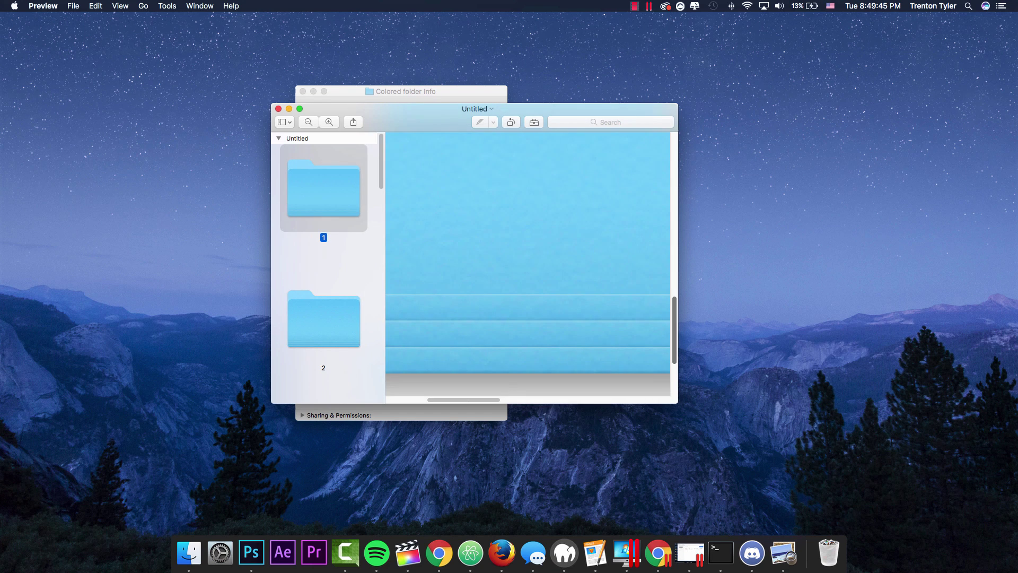
{"action": "key", "text": "super+minus"}
{"action": "key", "text": "super+minus"}
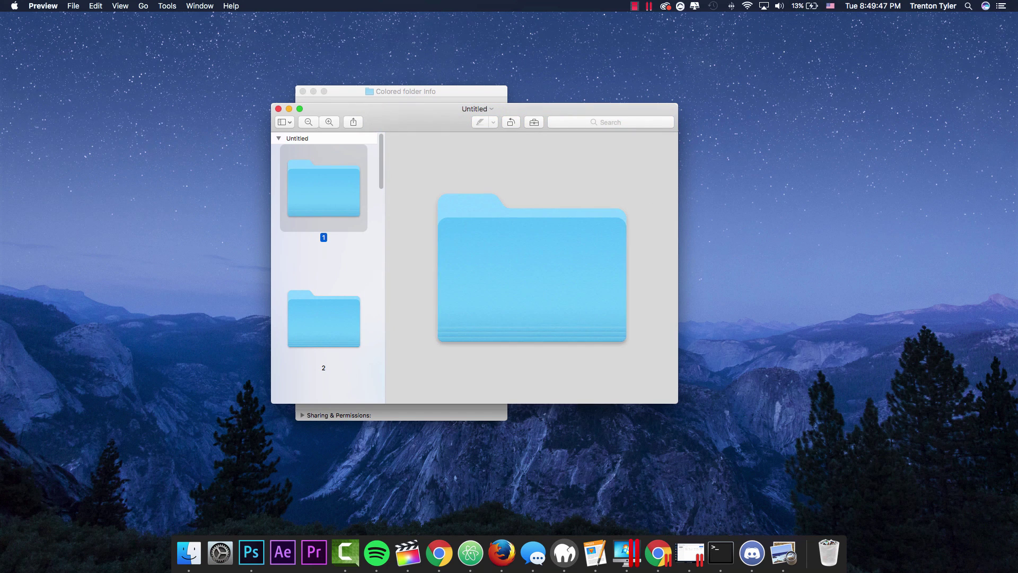
{"action": "key", "text": "Down"}
{"action": "key", "text": "Down"}
{"action": "key", "text": "Down"}
{"action": "key", "text": "Down"}
{"action": "key", "text": "Down"}
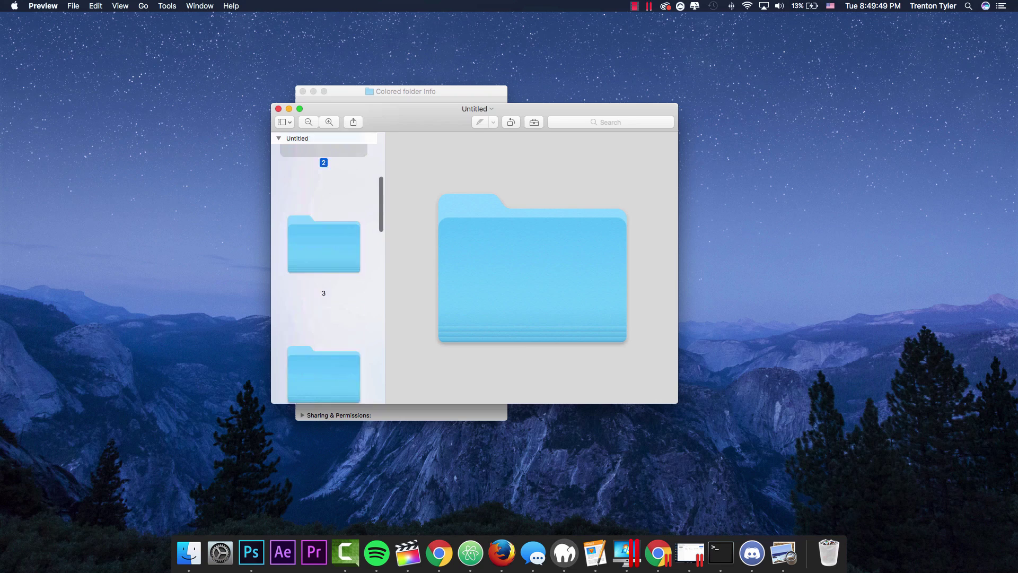
{"action": "key", "text": "Down"}
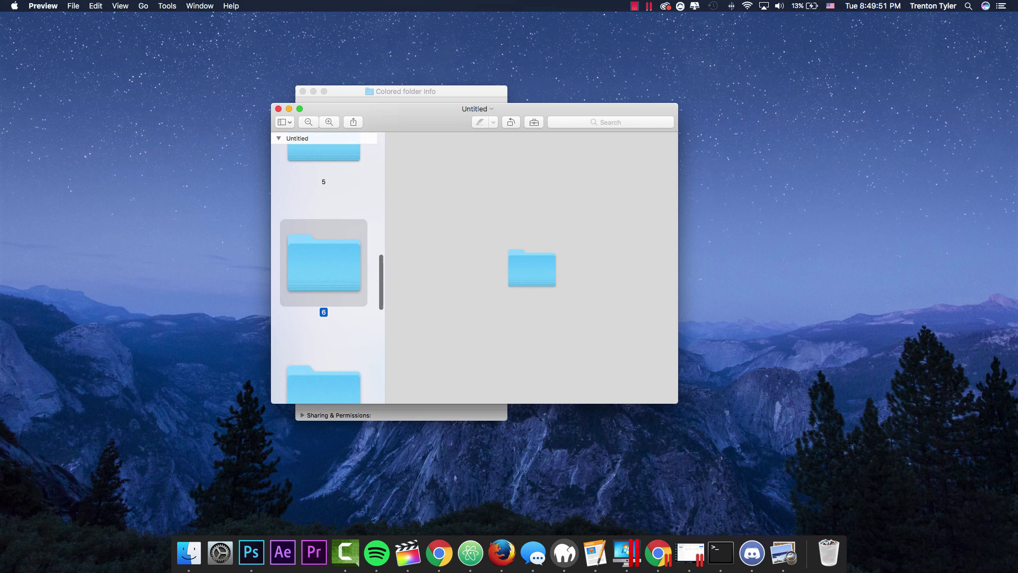
{"action": "key", "text": "Down"}
{"action": "scroll", "coordinate": [327, 267], "scroll_direction": "up", "scroll_amount": 15}
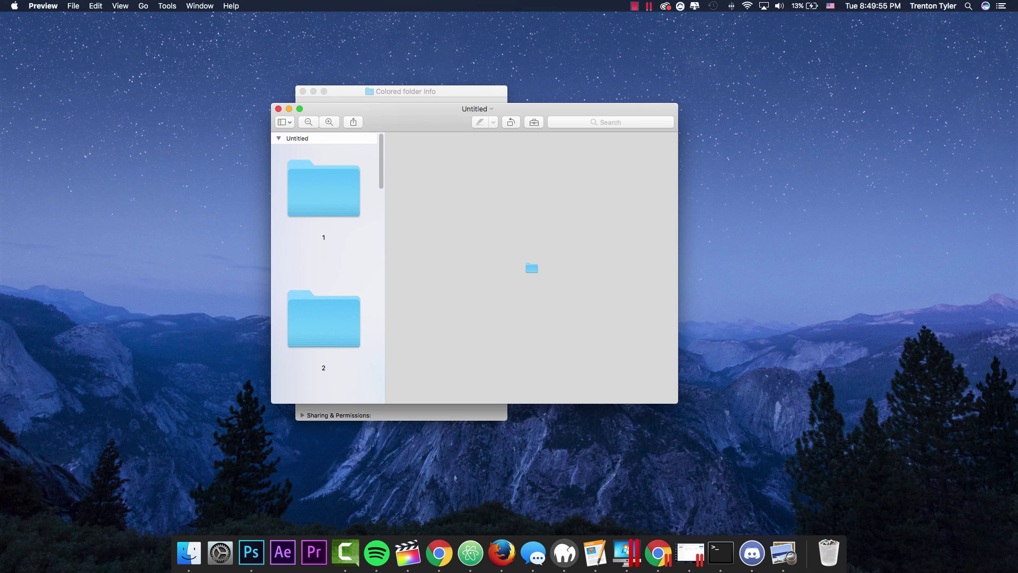
Bring up Adjust Color for the first folder image and place its window beside the document.
{"action": "left_click", "coordinate": [323, 188]}
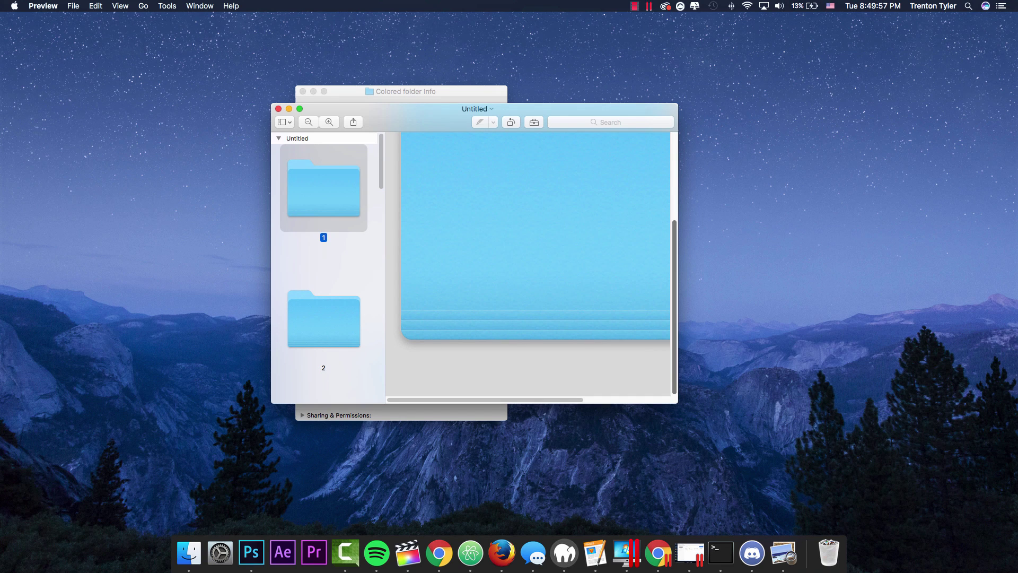
{"action": "left_click", "coordinate": [167, 6]}
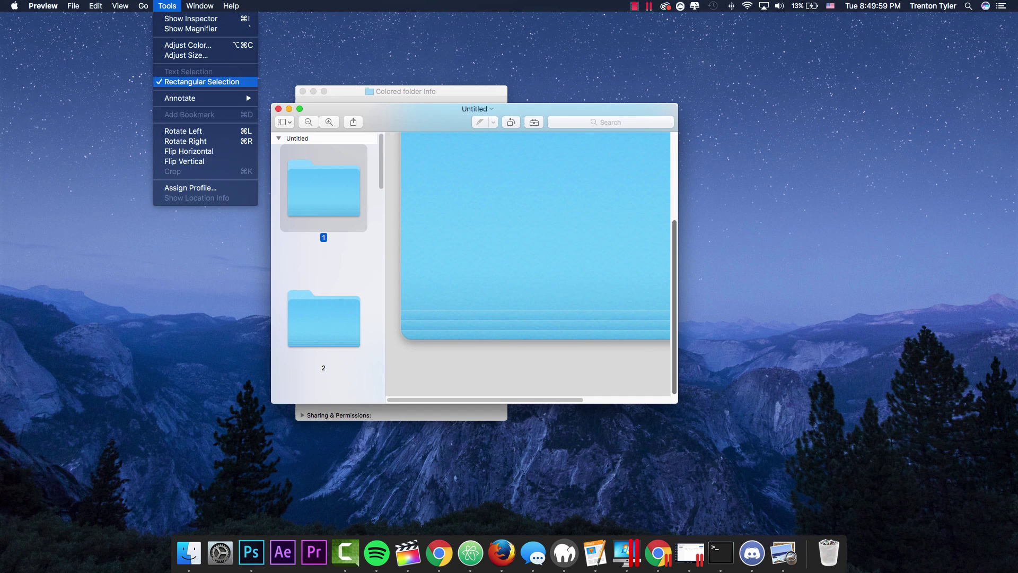
{"action": "left_click", "coordinate": [187, 45]}
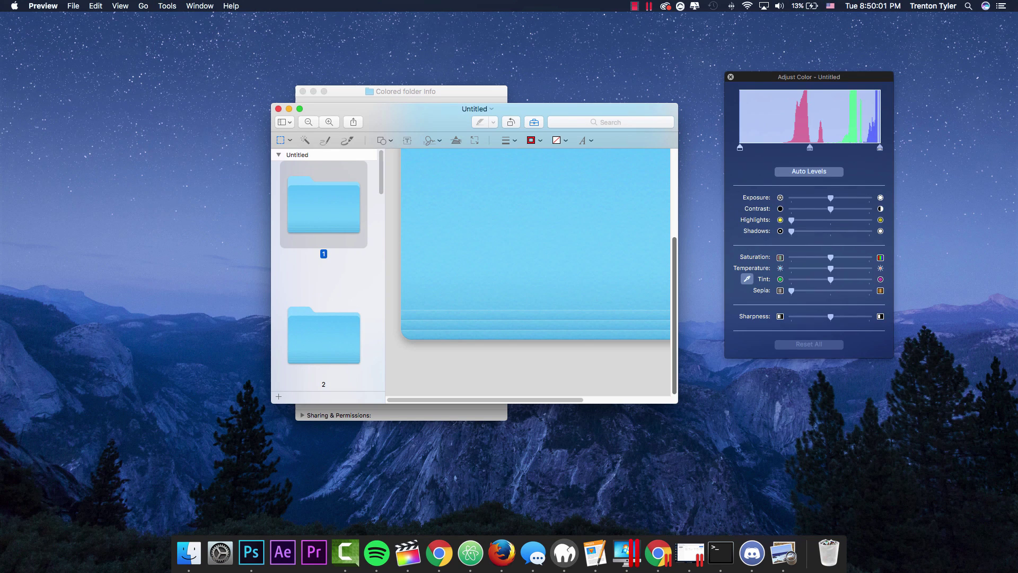
{"action": "key", "text": "super+minus"}
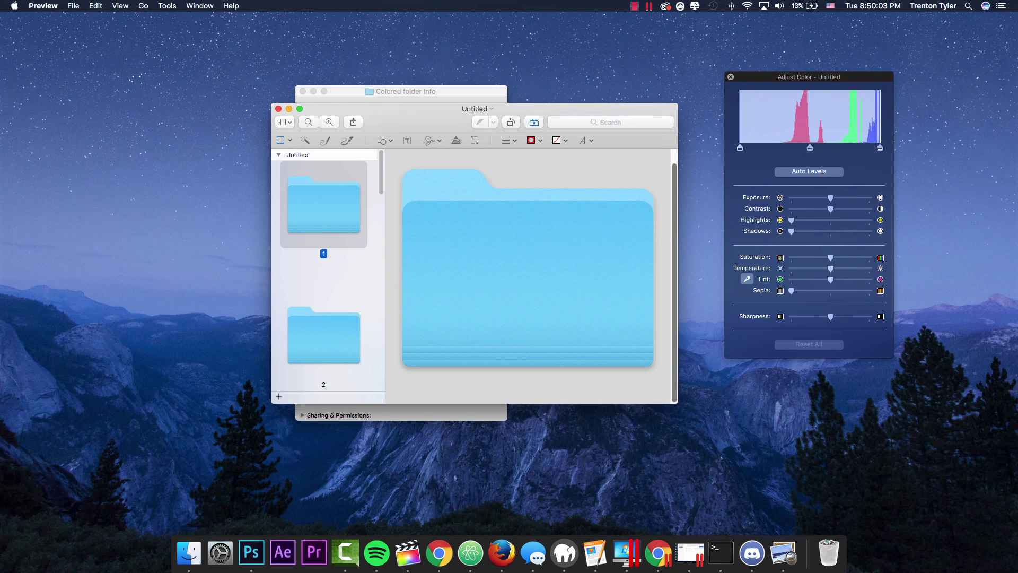
{"action": "left_click_drag", "start_coordinate": [809, 77], "coordinate": [767, 108]}
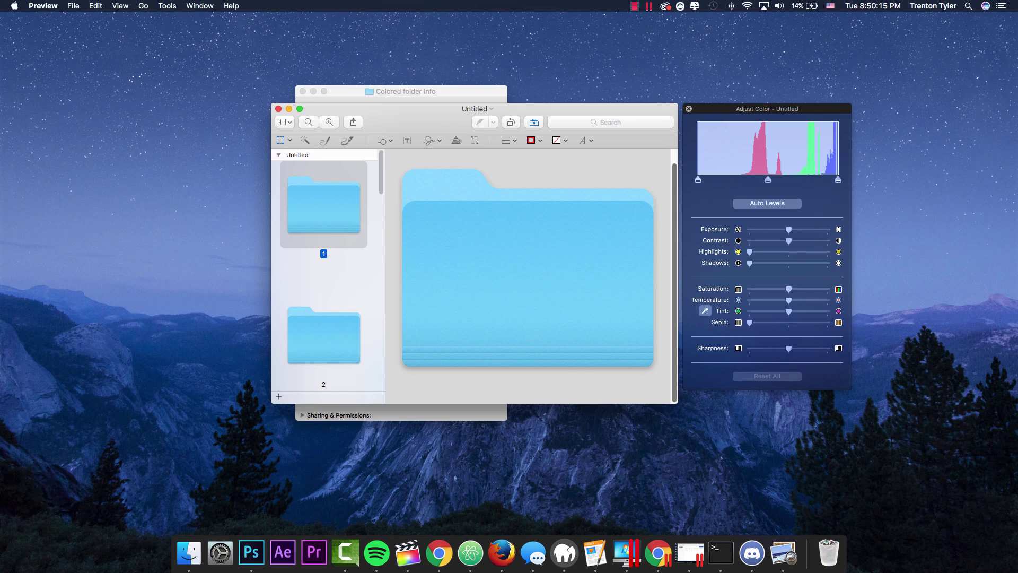
Recolor the first folder image purple with tint near full magenta, darker midtones, minimum saturation and slightly lower contrast.
{"action": "left_click_drag", "start_coordinate": [789, 311], "coordinate": [827, 311]}
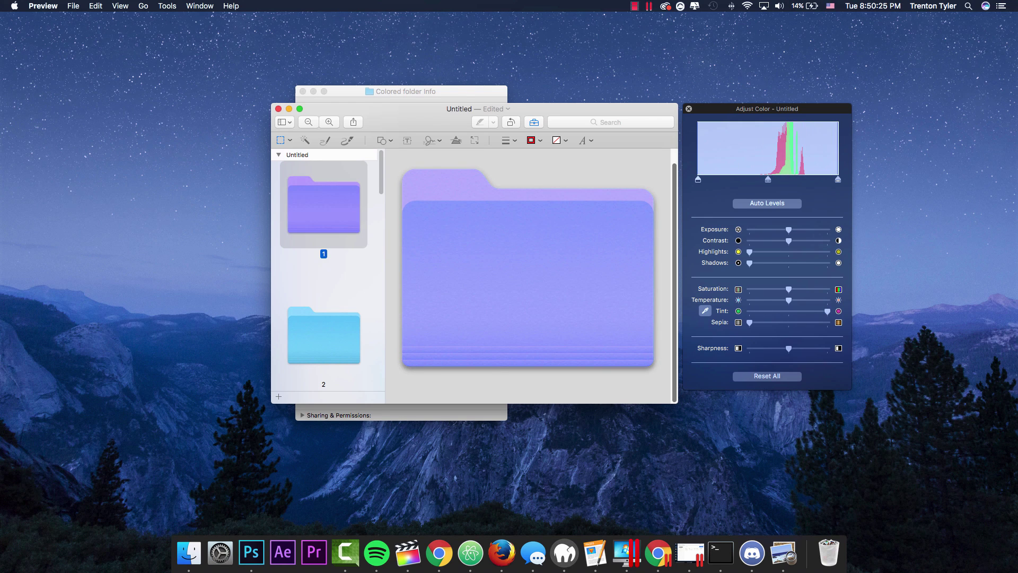
{"action": "left_click_drag", "start_coordinate": [768, 179], "coordinate": [809, 180]}
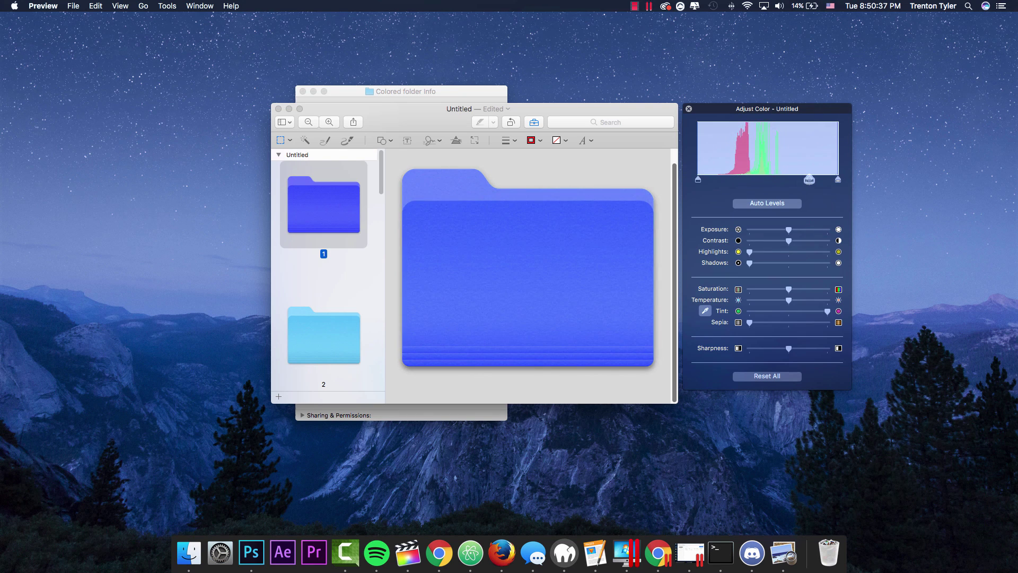
{"action": "left_click_drag", "start_coordinate": [789, 289], "coordinate": [750, 289]}
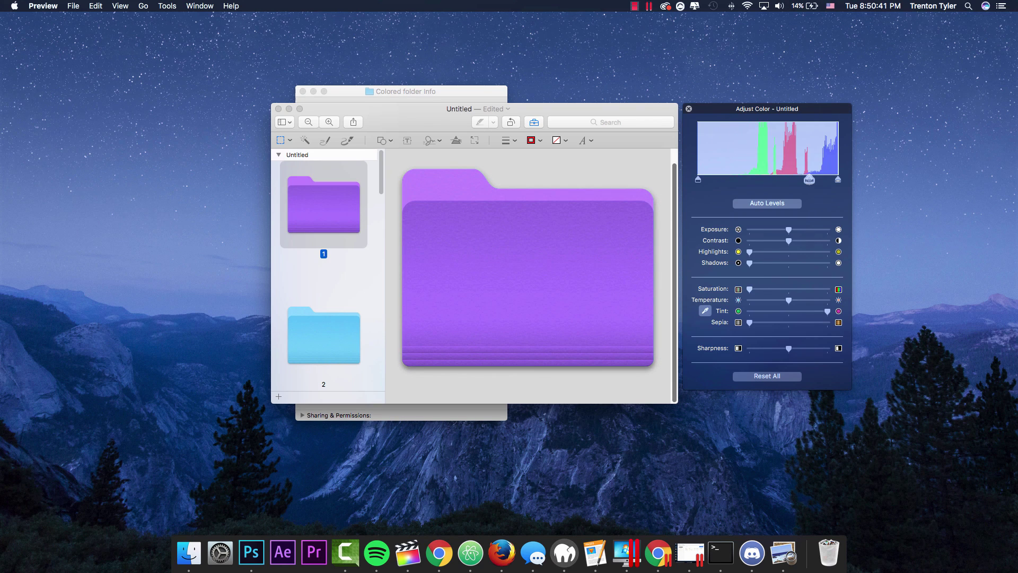
{"action": "left_click_drag", "start_coordinate": [788, 240], "coordinate": [780, 241]}
{"action": "left_click", "coordinate": [689, 108]}
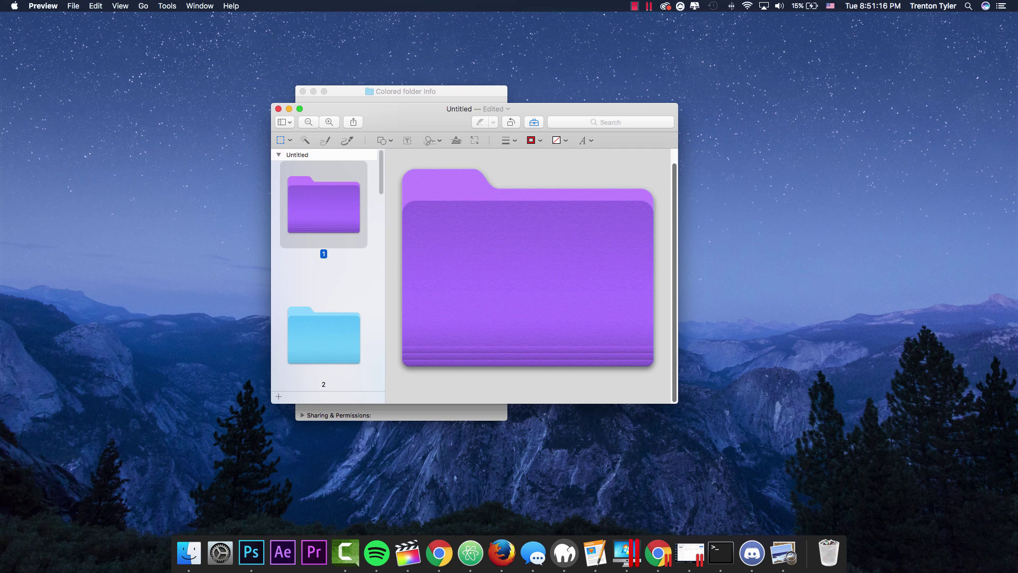
Close the edited document and save it to the desktop in ICNS format as "purple folder preset".
{"action": "left_click", "coordinate": [278, 108]}
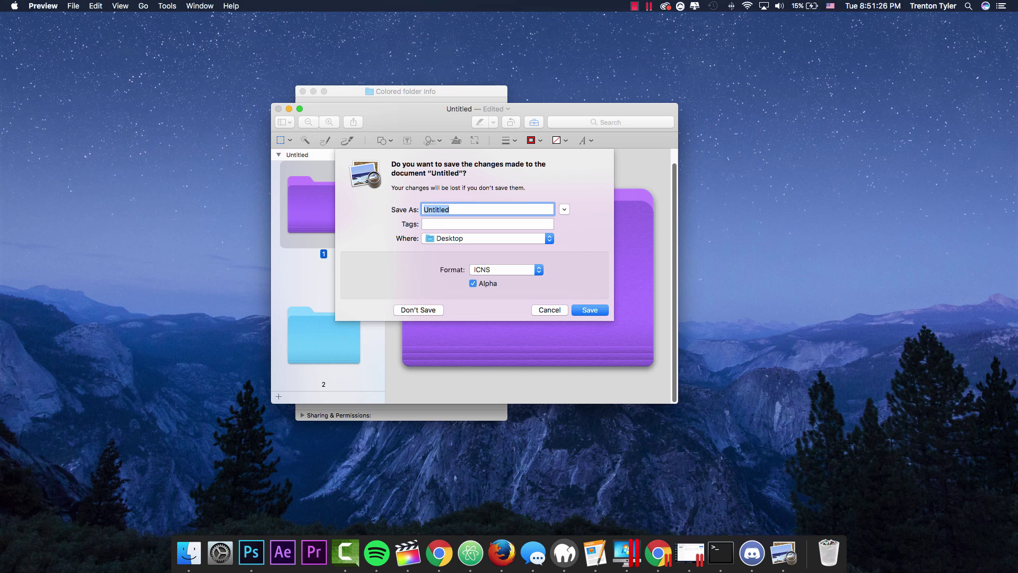
{"action": "type", "text": "purple folder preview"}
{"action": "key", "text": "Return"}
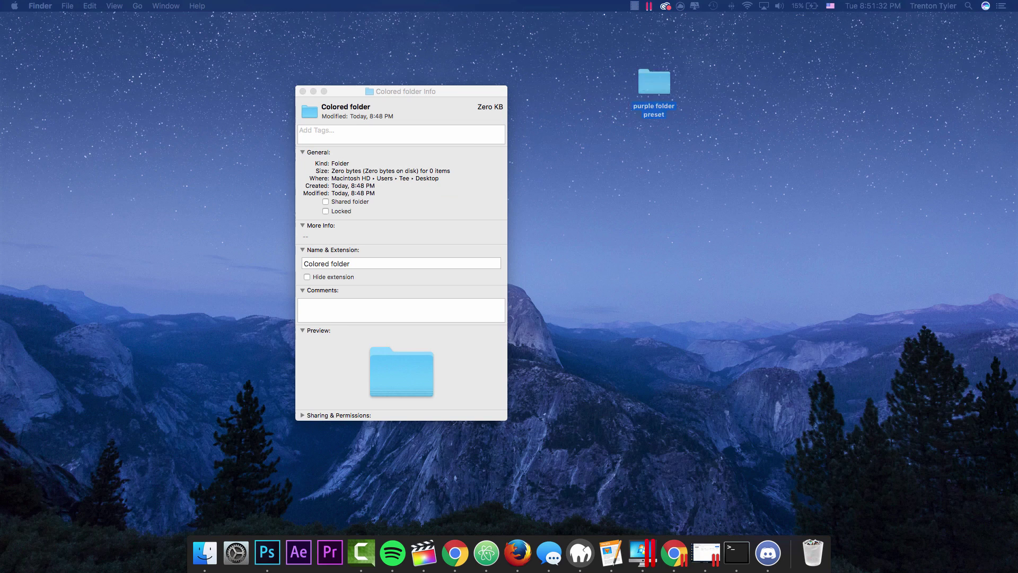
Copy the first purple image from the purple folder preset file, and close the file and the Colored folder info window.
{"action": "left_click_drag", "start_coordinate": [657, 82], "coordinate": [699, 102]}
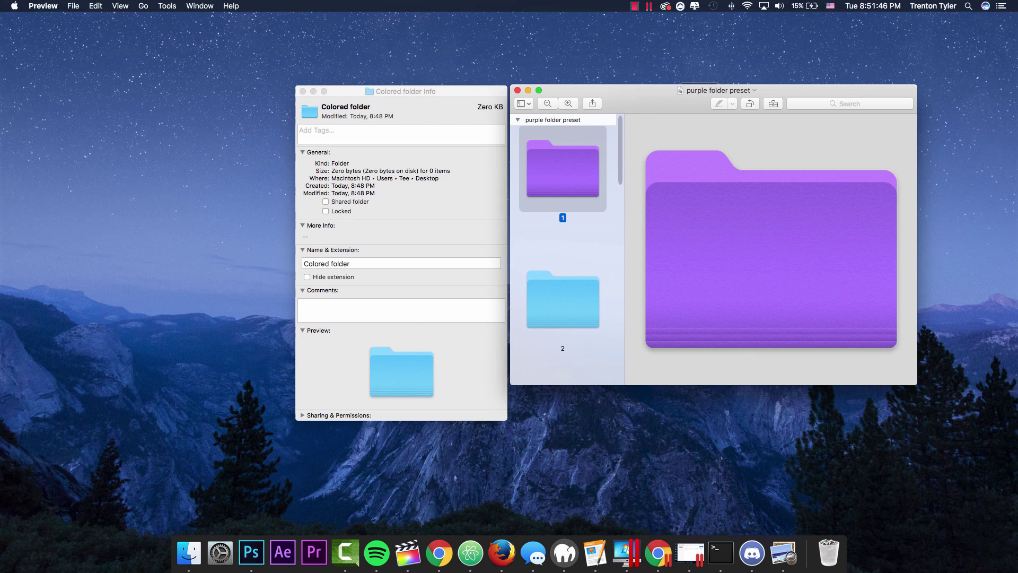
{"action": "left_click", "coordinate": [96, 5]}
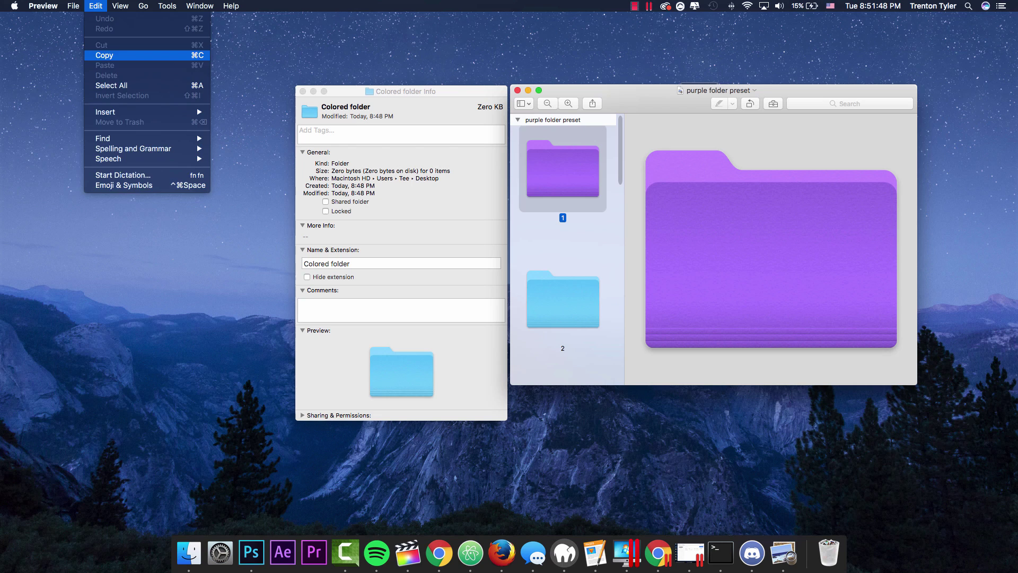
{"action": "left_click", "coordinate": [104, 54]}
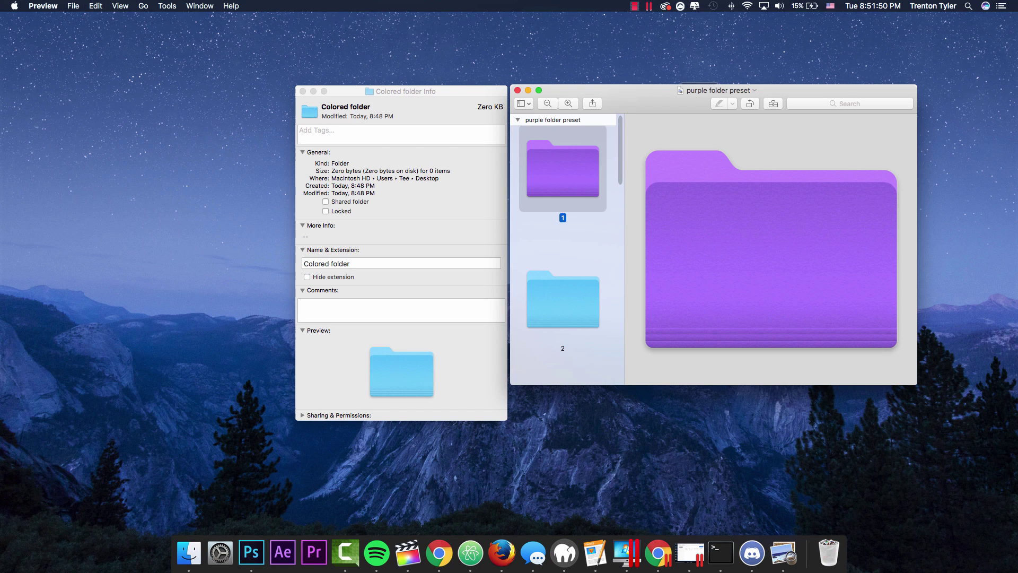
{"action": "left_click", "coordinate": [309, 110]}
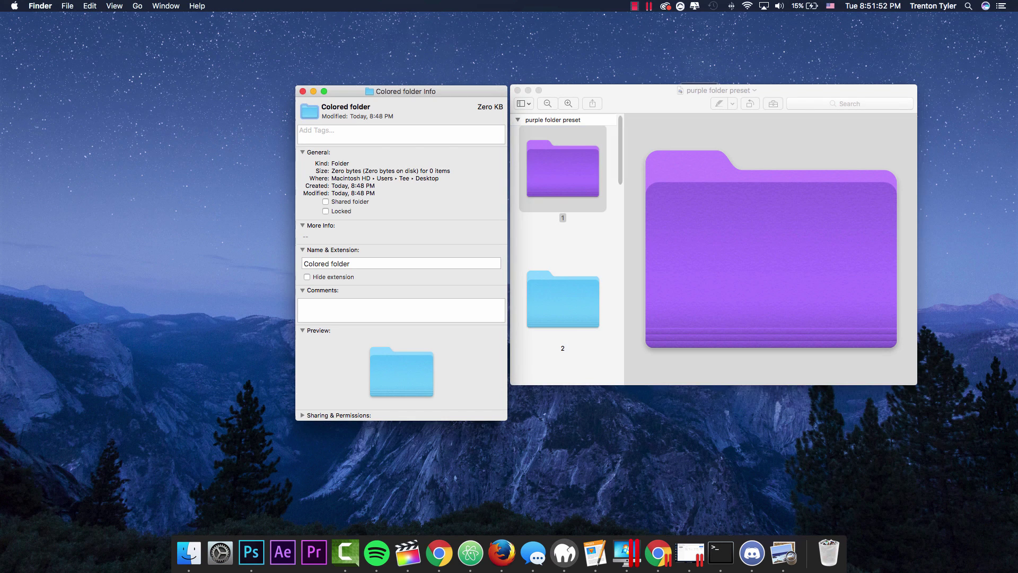
{"action": "left_click", "coordinate": [517, 90]}
{"action": "left_click_drag", "start_coordinate": [401, 91], "coordinate": [335, 87]}
{"action": "key", "text": "super+w"}
{"action": "left_click", "coordinate": [483, 149]}
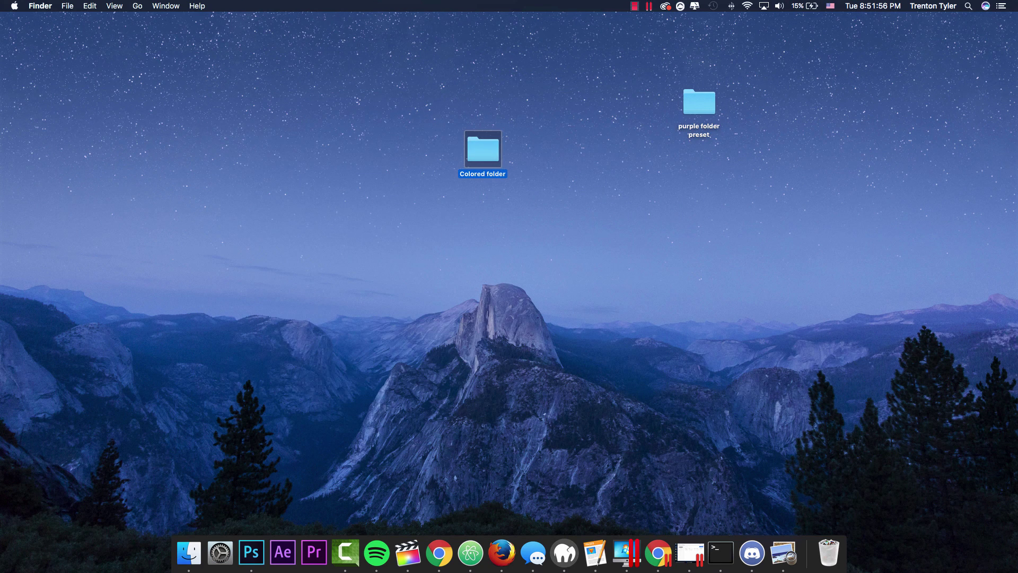
Paste the copied purple image over Colored folder's icon in its info window and close the window.
{"action": "right_click", "coordinate": [480, 148]}
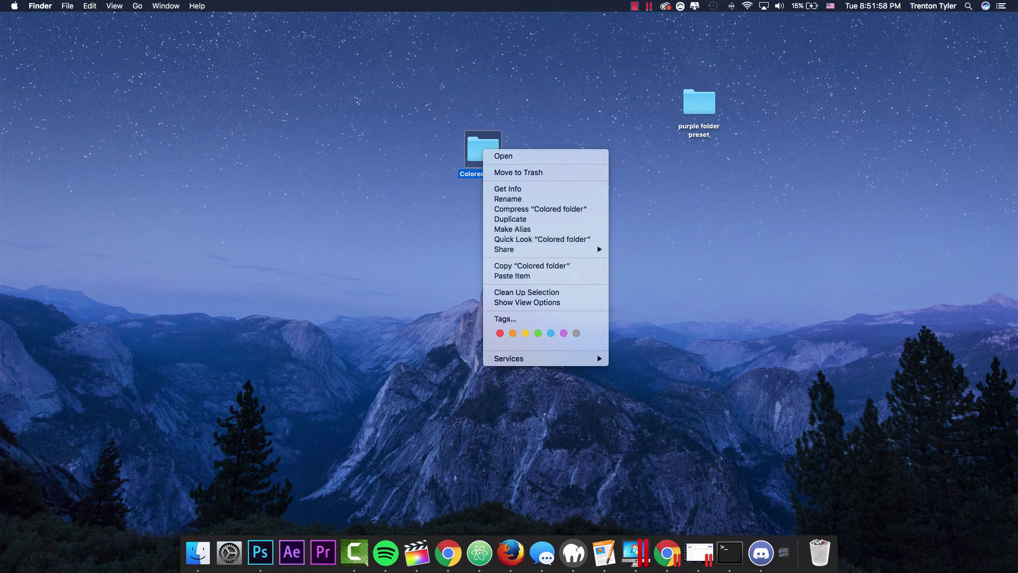
{"action": "left_click", "coordinate": [509, 177]}
{"action": "left_click_drag", "start_coordinate": [111, 23], "coordinate": [387, 86]}
{"action": "left_click", "coordinate": [295, 105]}
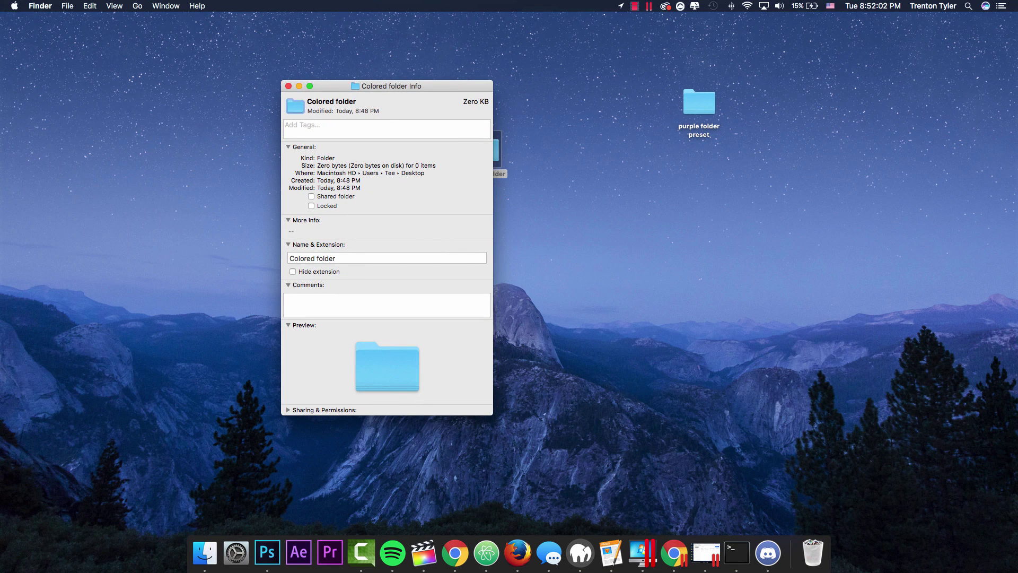
{"action": "left_click", "coordinate": [89, 6]}
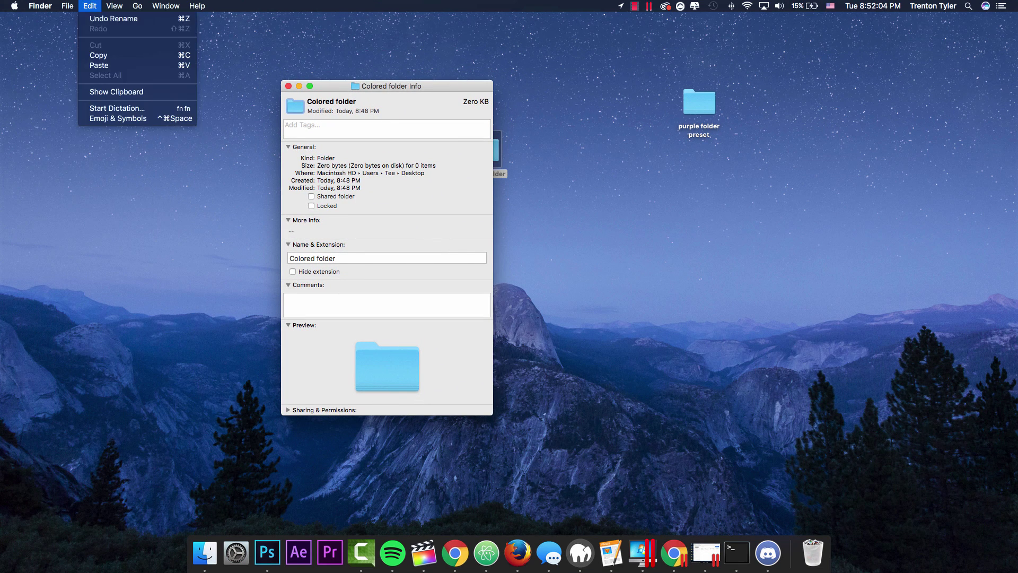
{"action": "left_click", "coordinate": [99, 66]}
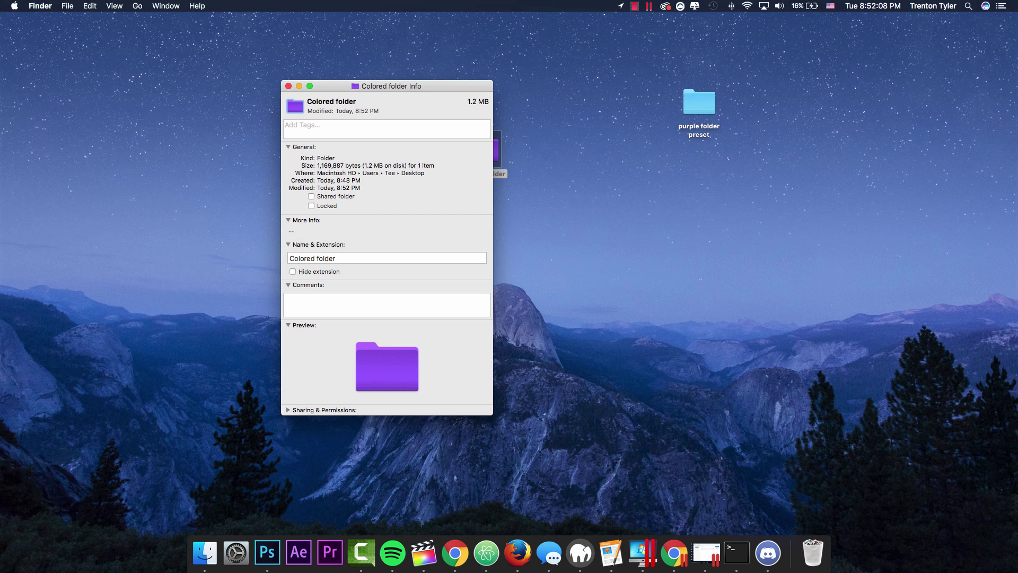
{"action": "left_click_drag", "start_coordinate": [387, 86], "coordinate": [296, 88]}
{"action": "left_click", "coordinate": [483, 149]}
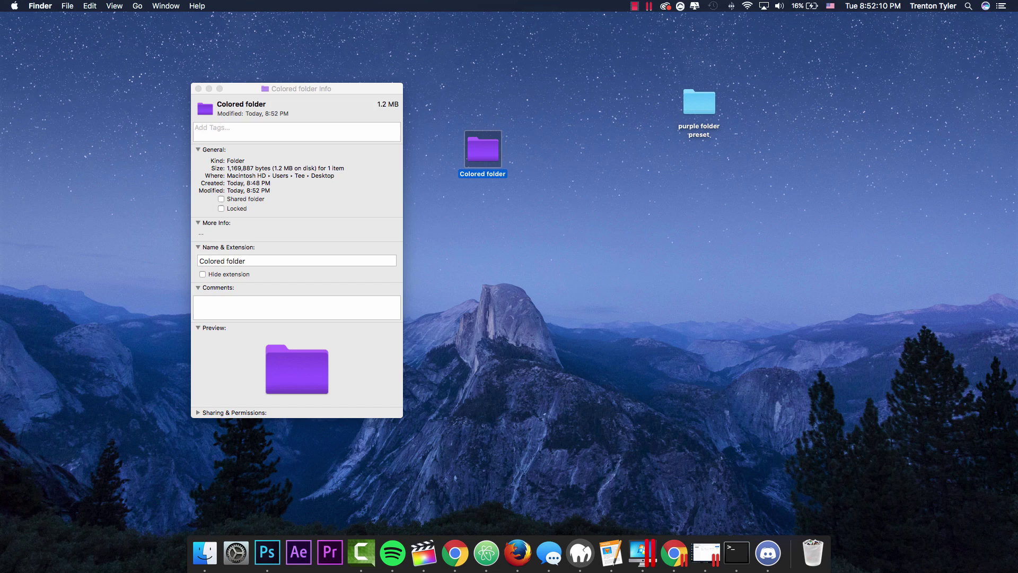
{"action": "left_click", "coordinate": [199, 88]}
Create a new desktop folder named "Cyan folder" and place it beside Colored folder.
{"action": "left_click", "coordinate": [360, 134]}
{"action": "right_click", "coordinate": [360, 134]}
{"action": "left_click", "coordinate": [381, 141]}
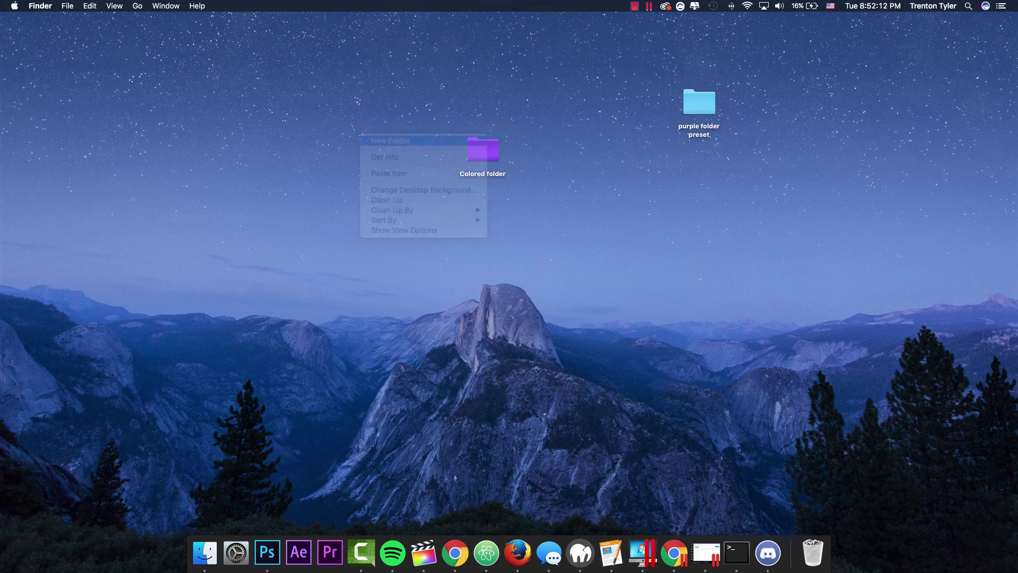
{"action": "type", "text": "colo"}
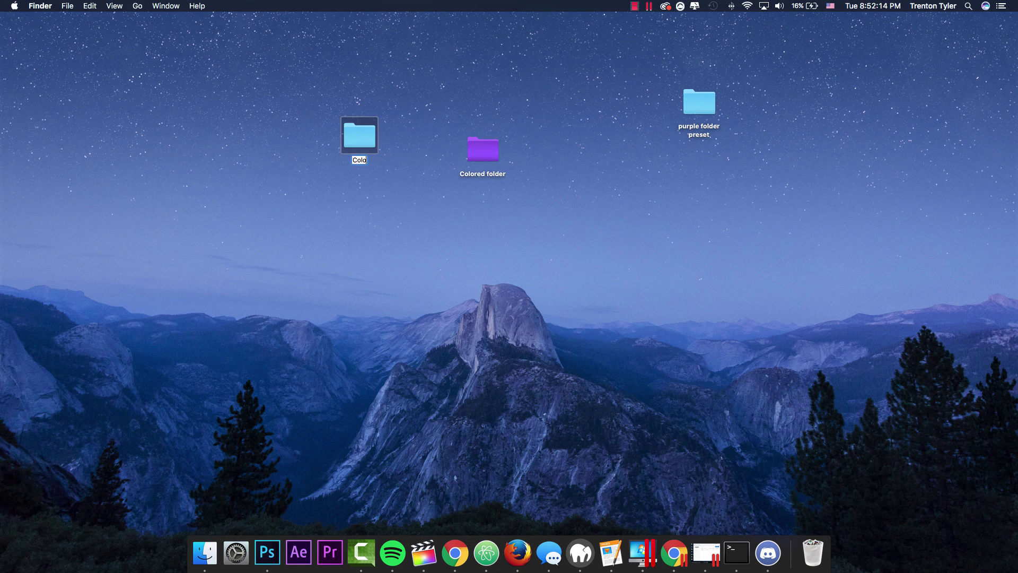
{"action": "key", "text": "BackSpace"}
{"action": "key", "text": "BackSpace"}
{"action": "key", "text": "BackSpace"}
{"action": "key", "text": "BackSpace"}
{"action": "type", "text": "Cyan folder"}
{"action": "key", "text": "Return"}
{"action": "left_click_drag", "start_coordinate": [360, 135], "coordinate": [427, 153]}
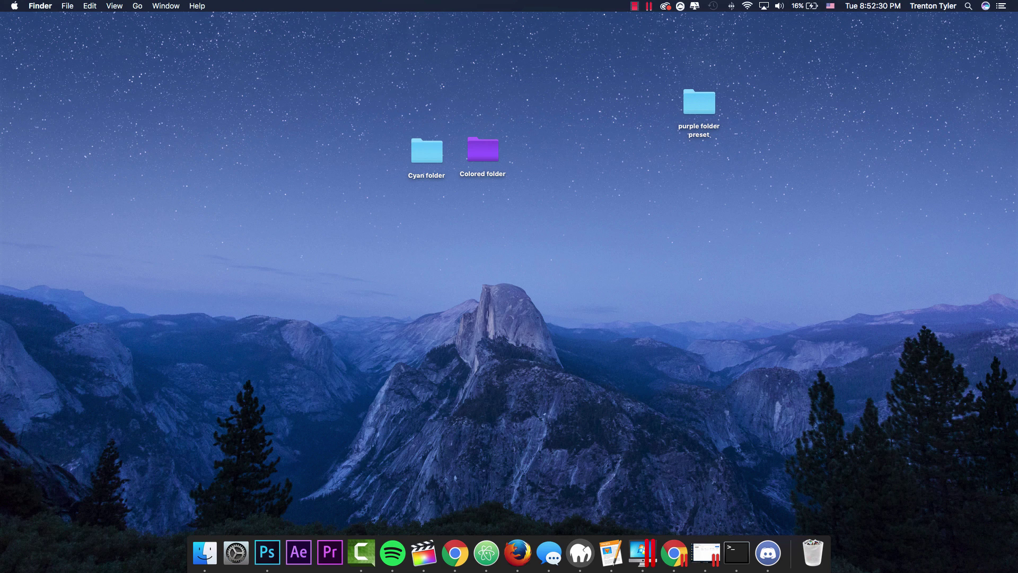
Open the purple folder preset, copy its first purple image and close the file.
{"action": "double_click", "coordinate": [699, 102]}
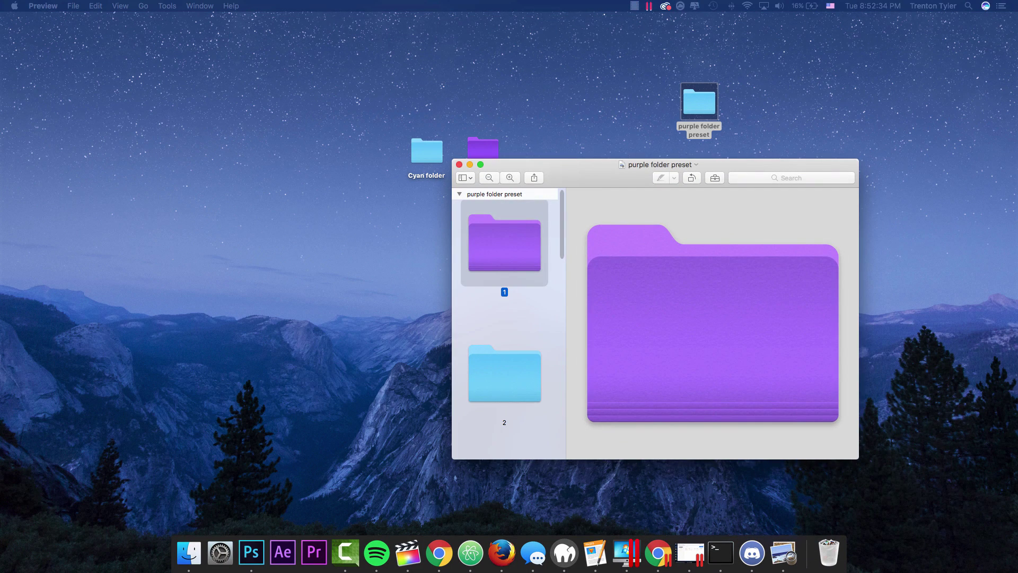
{"action": "left_click", "coordinate": [96, 6]}
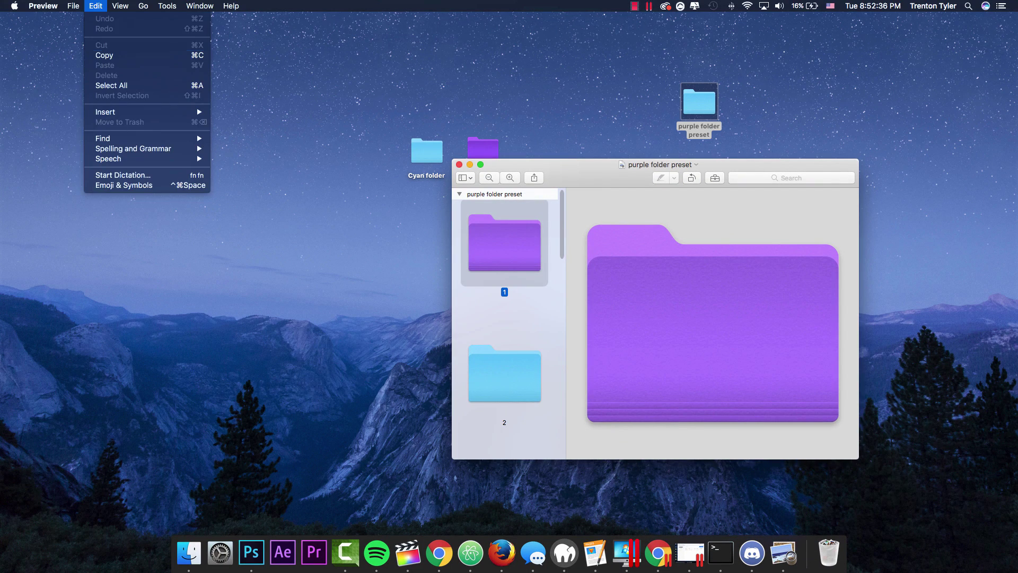
{"action": "left_click", "coordinate": [96, 55]}
{"action": "left_click", "coordinate": [459, 164]}
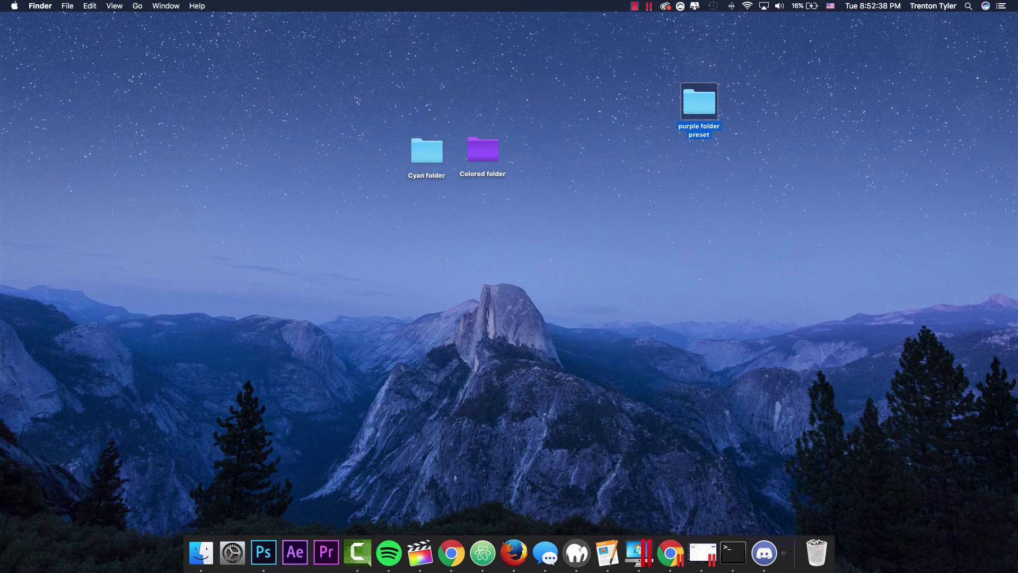
Replace Cyan folder's icon with the copied purple image through its info window and close the window.
{"action": "left_click", "coordinate": [430, 152]}
{"action": "right_click", "coordinate": [430, 152]}
{"action": "left_click", "coordinate": [454, 189]}
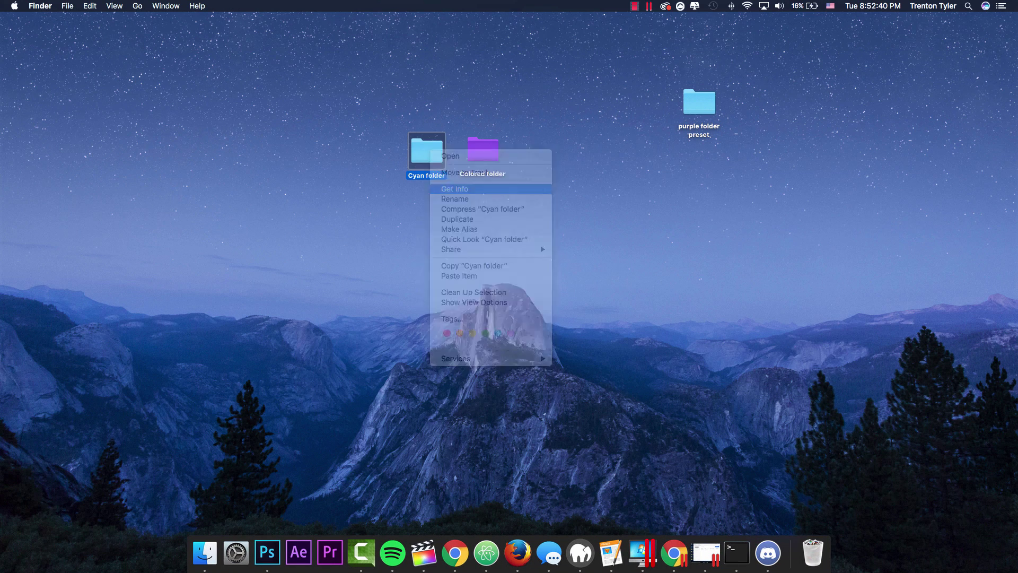
{"action": "key", "text": "super+v"}
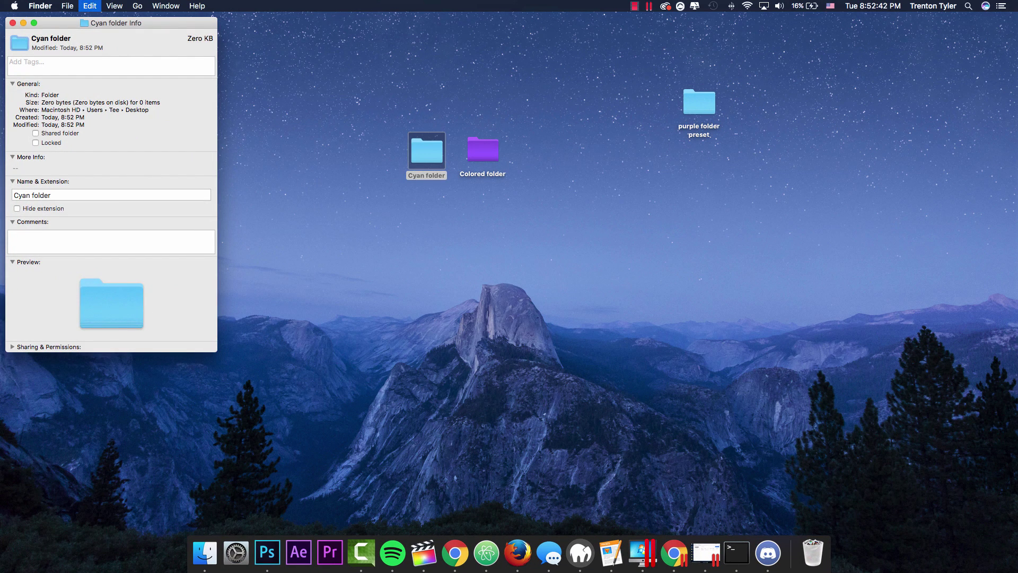
{"action": "key", "text": "super+w"}
Rename Cyan folder to "Purple folder".
{"action": "left_click", "coordinate": [426, 151]}
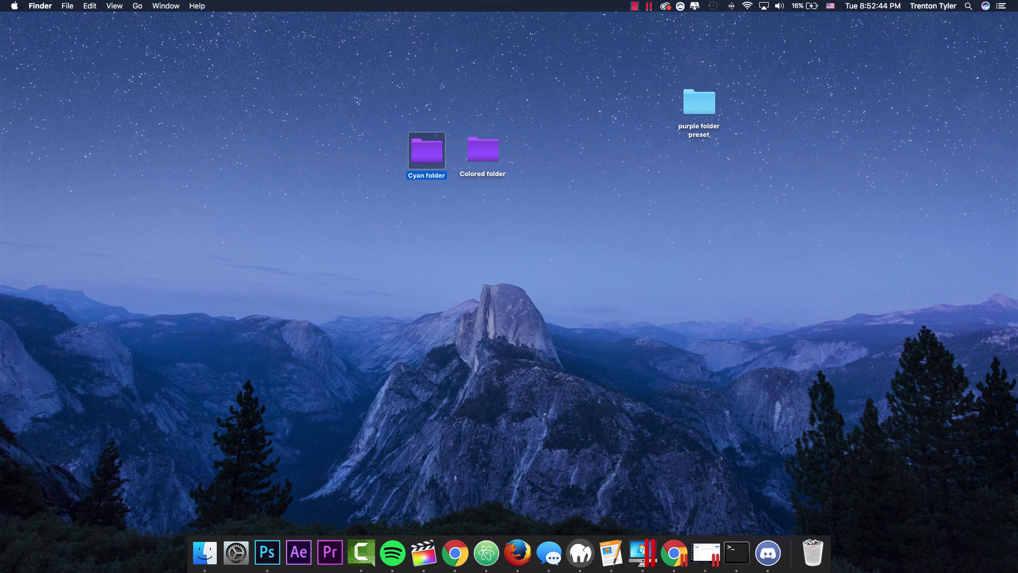
{"action": "key", "text": "Return"}
{"action": "type", "text": "Purple folder"}
{"action": "key", "text": "Return"}
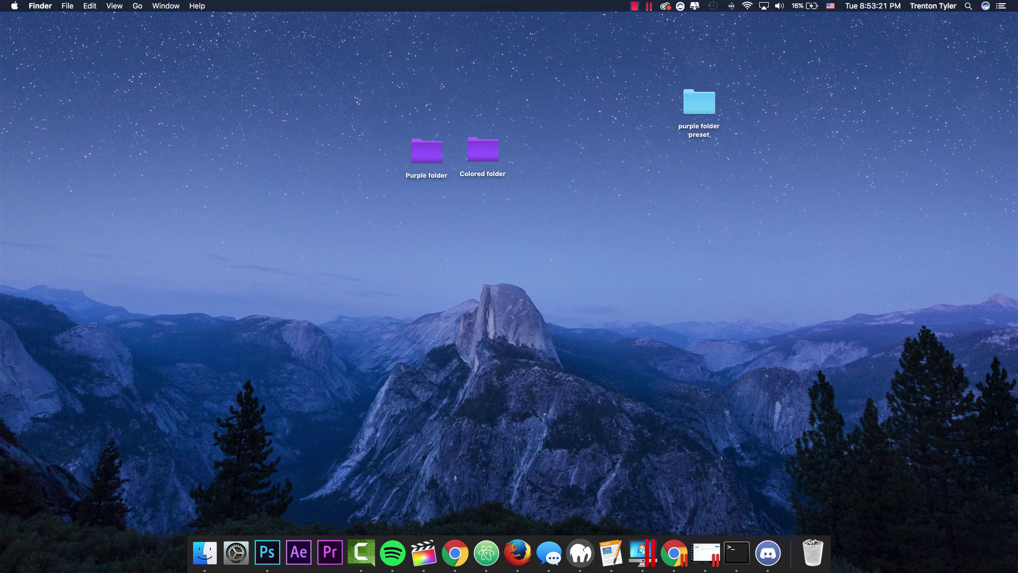
Create an untitled folder on the desktop and give it the copied purple icon through its info window.
{"action": "right_click", "coordinate": [456, 255]}
{"action": "left_click", "coordinate": [477, 263]}
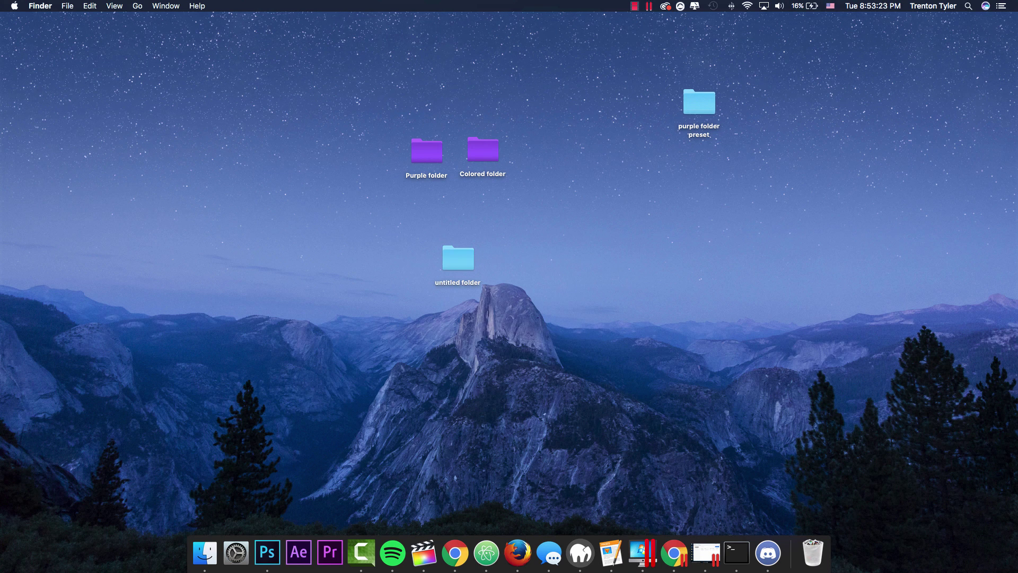
{"action": "right_click", "coordinate": [455, 260]}
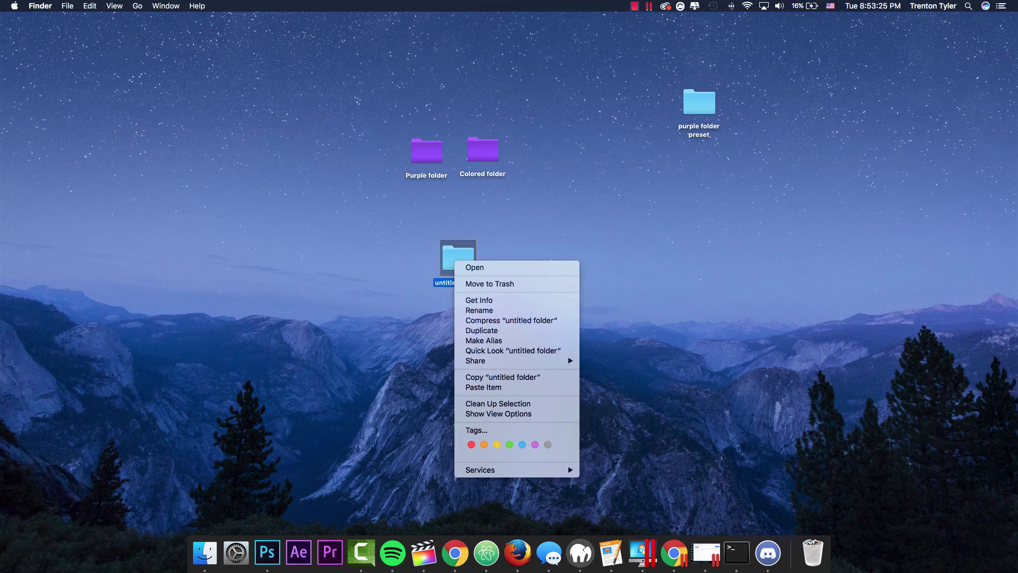
{"action": "left_click", "coordinate": [477, 300]}
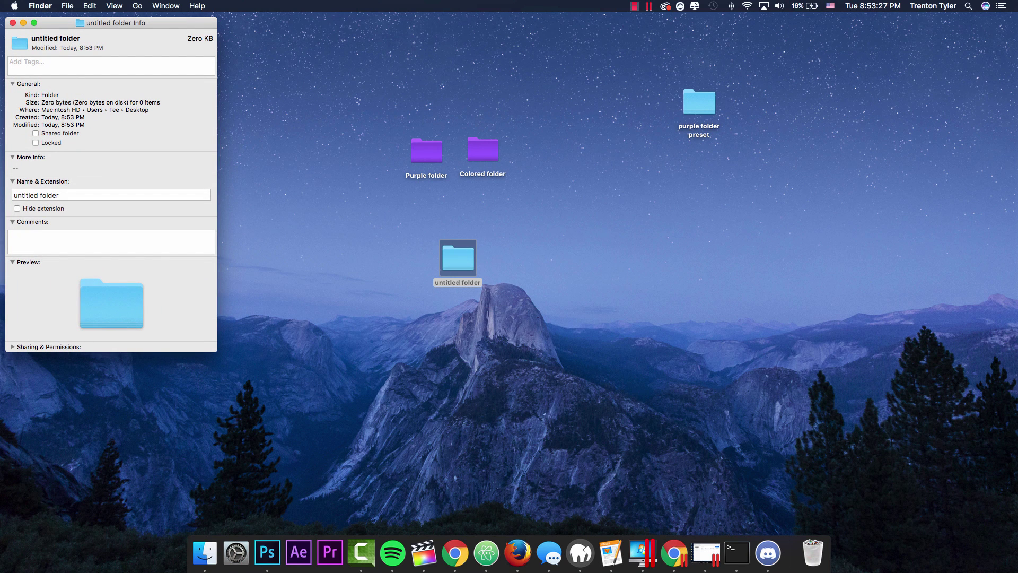
{"action": "left_click", "coordinate": [19, 43]}
{"action": "left_click", "coordinate": [90, 5]}
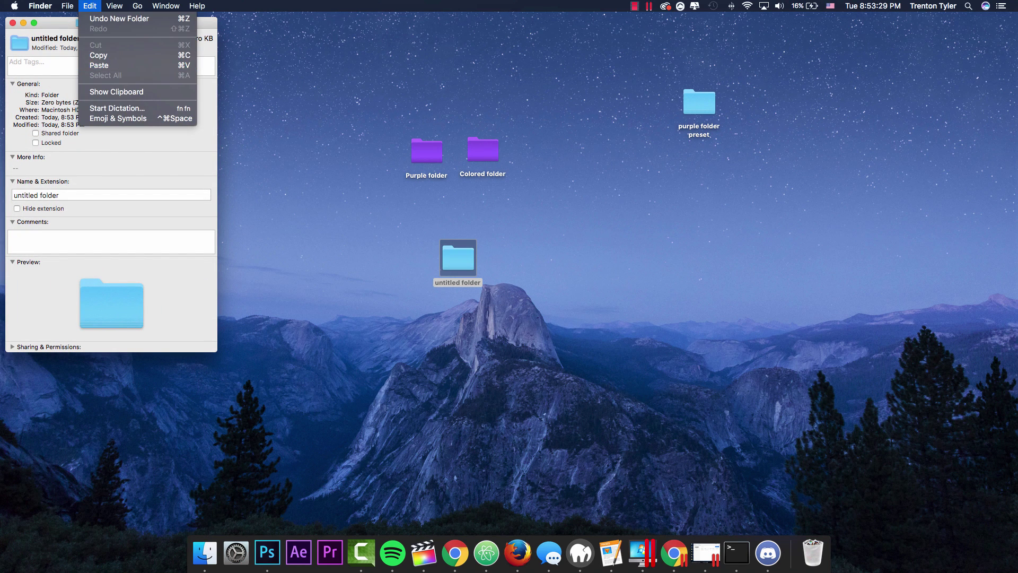
{"action": "left_click", "coordinate": [99, 65]}
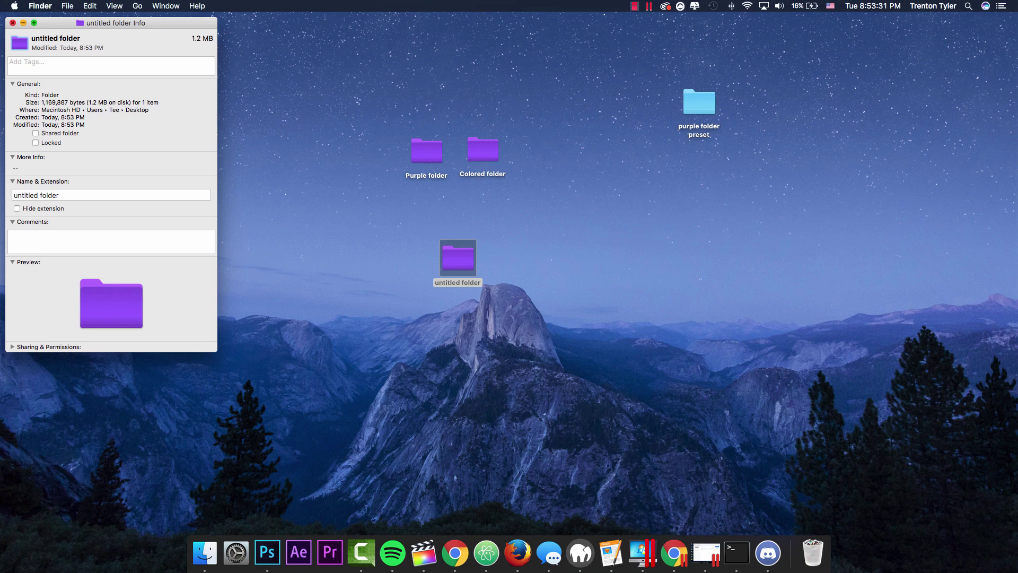
{"action": "left_click", "coordinate": [13, 23]}
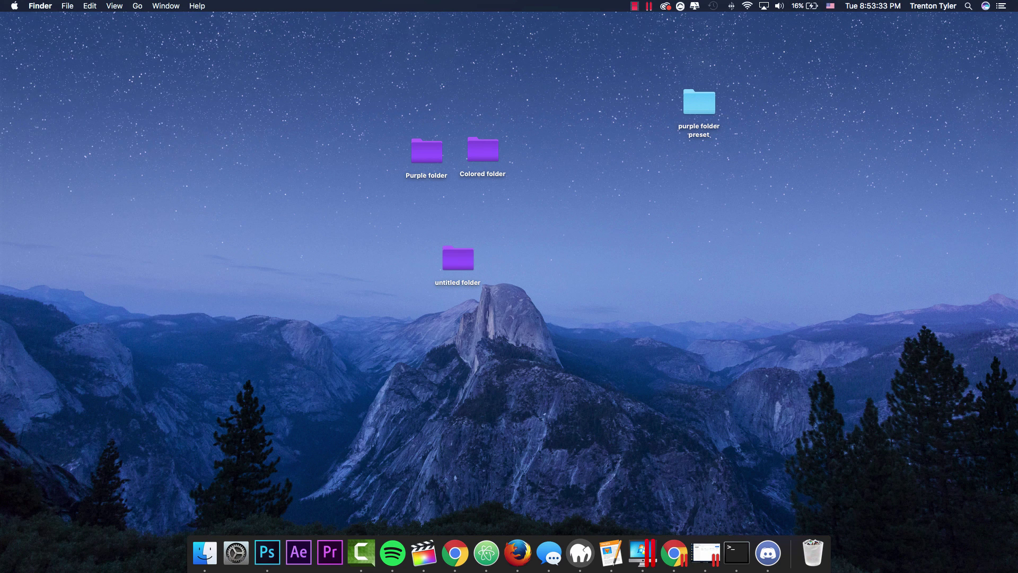
Place the YT folder beside Purple folder on the desktop and paste the purple image over its icon in its info window.
{"action": "key", "text": "ctrl+Right"}
{"action": "left_click_drag", "start_coordinate": [386, 133], "coordinate": [341, 125]}
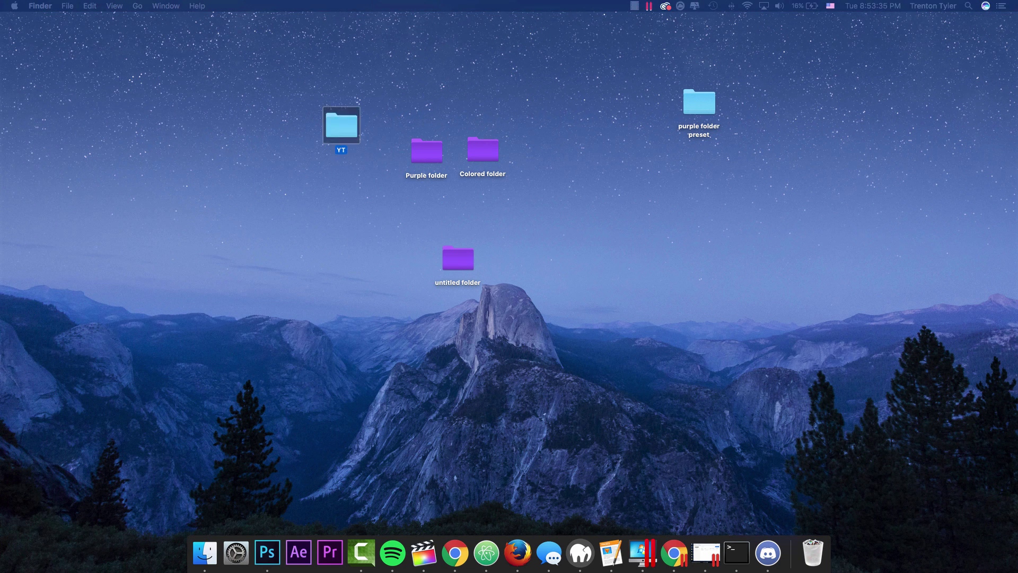
{"action": "right_click", "coordinate": [335, 126]}
{"action": "left_click", "coordinate": [359, 166]}
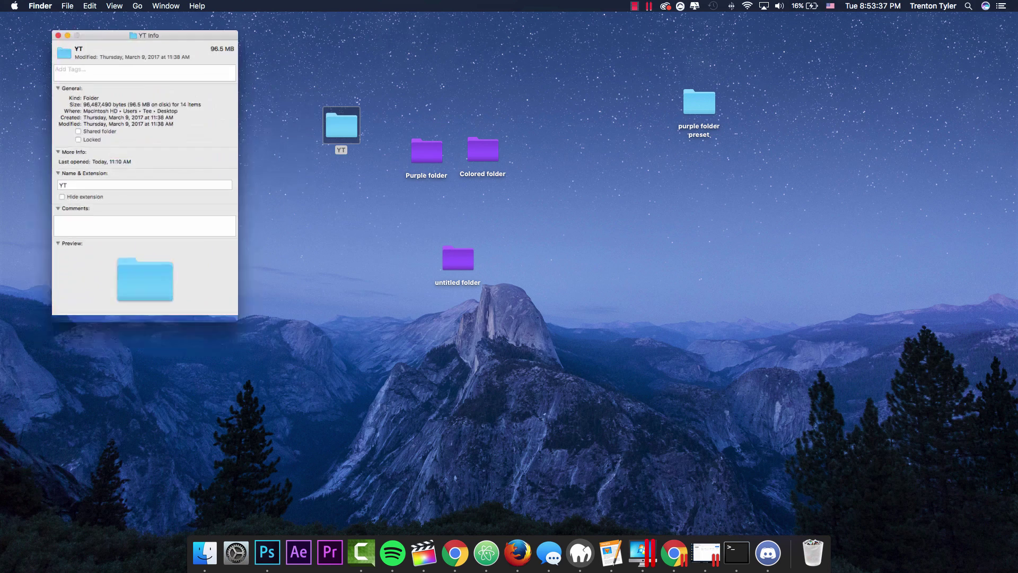
{"action": "left_click", "coordinate": [89, 6]}
{"action": "left_click", "coordinate": [19, 43]}
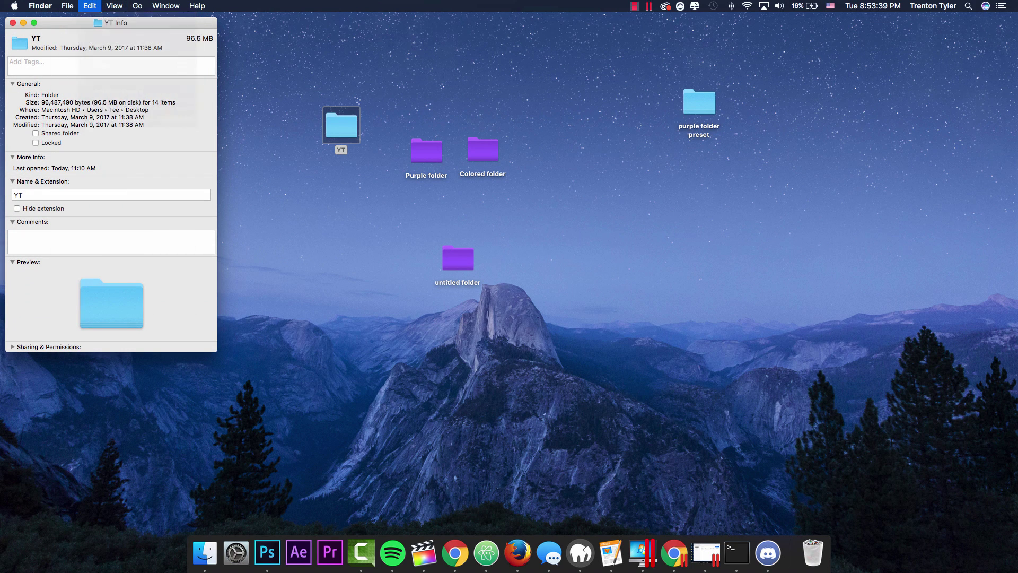
{"action": "left_click", "coordinate": [90, 6]}
{"action": "left_click", "coordinate": [98, 65]}
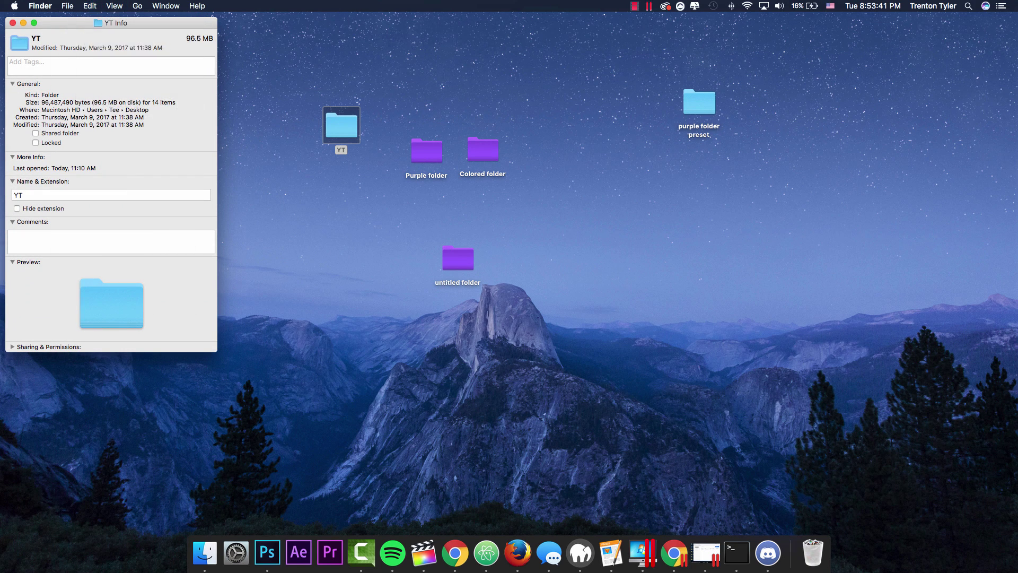
{"action": "key", "text": "super+w"}
Examine the contents of the YT folder and close its window.
{"action": "key", "text": "super+Tab"}
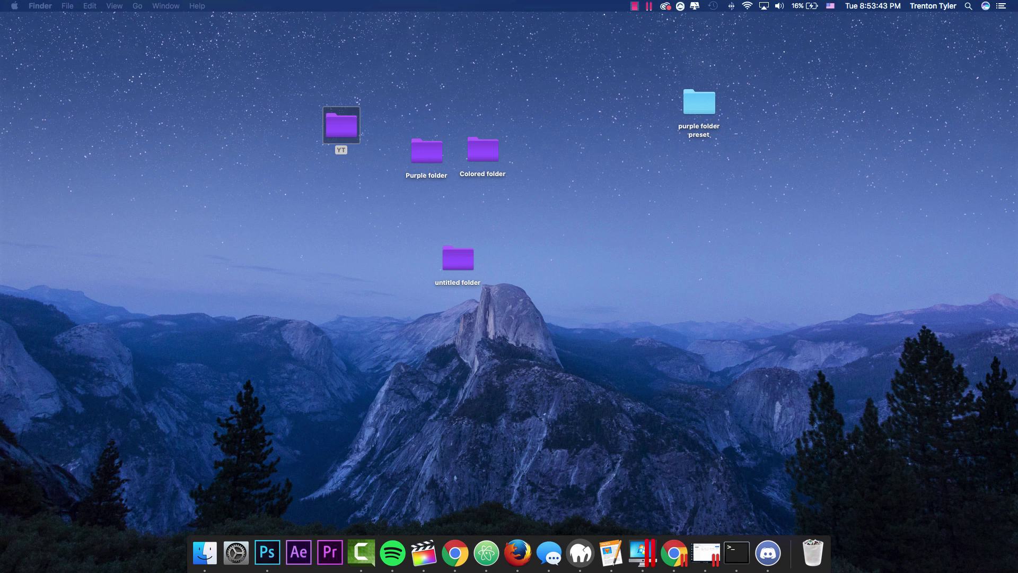
{"action": "left_click_drag", "start_coordinate": [1017, 178], "coordinate": [393, 177]}
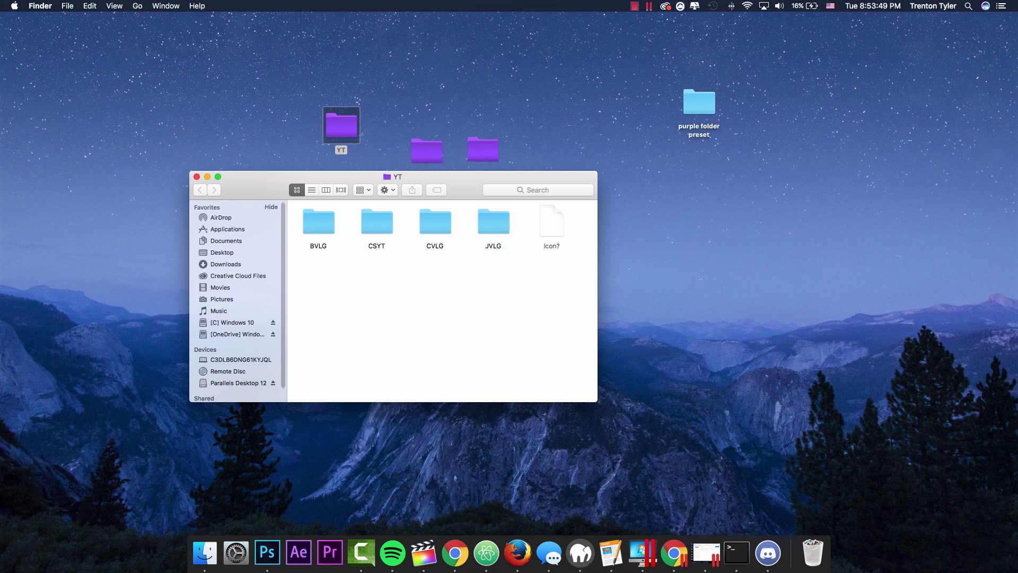
{"action": "key", "text": "super+w"}
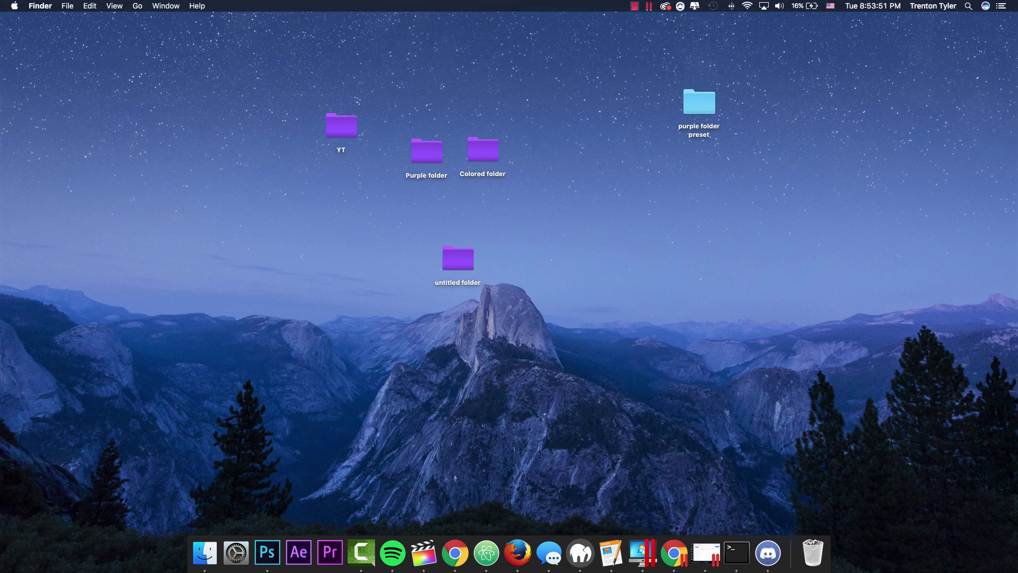
Create another untitled desktop folder, add the Purple tag to it, and clean up the desktop icons.
{"action": "right_click", "coordinate": [301, 193]}
{"action": "left_click", "coordinate": [333, 199]}
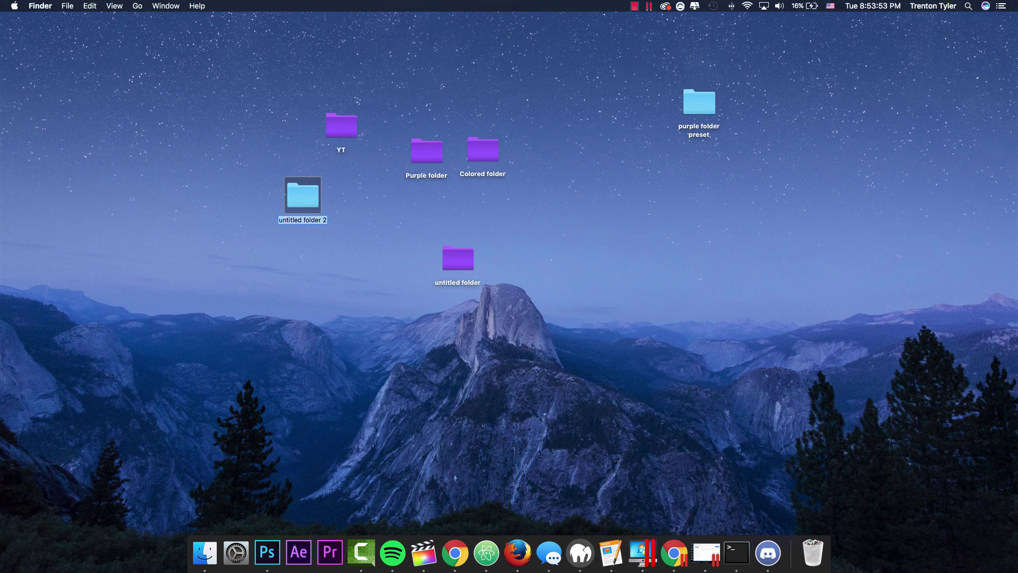
{"action": "right_click", "coordinate": [298, 196]}
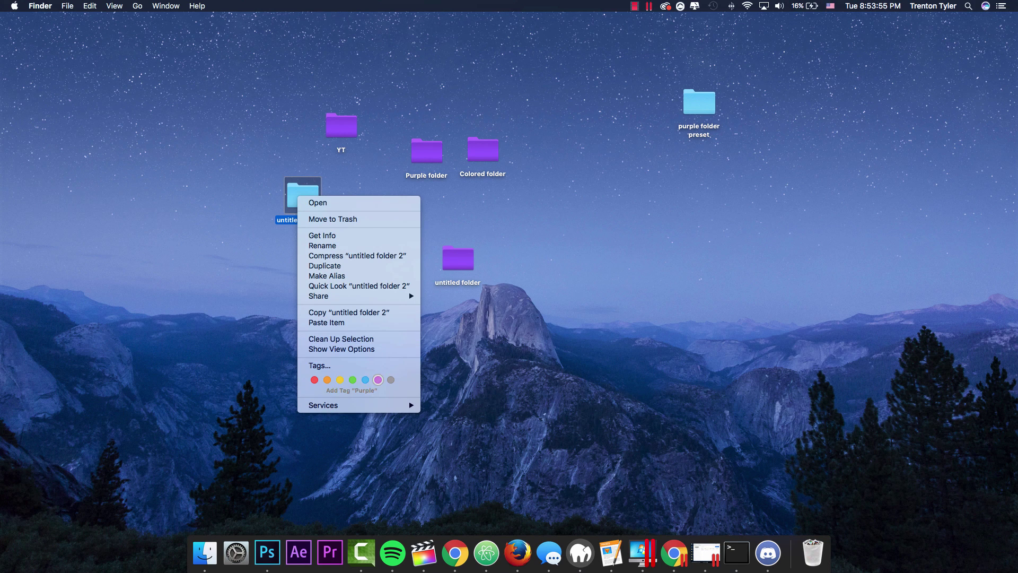
{"action": "left_click", "coordinate": [378, 380]}
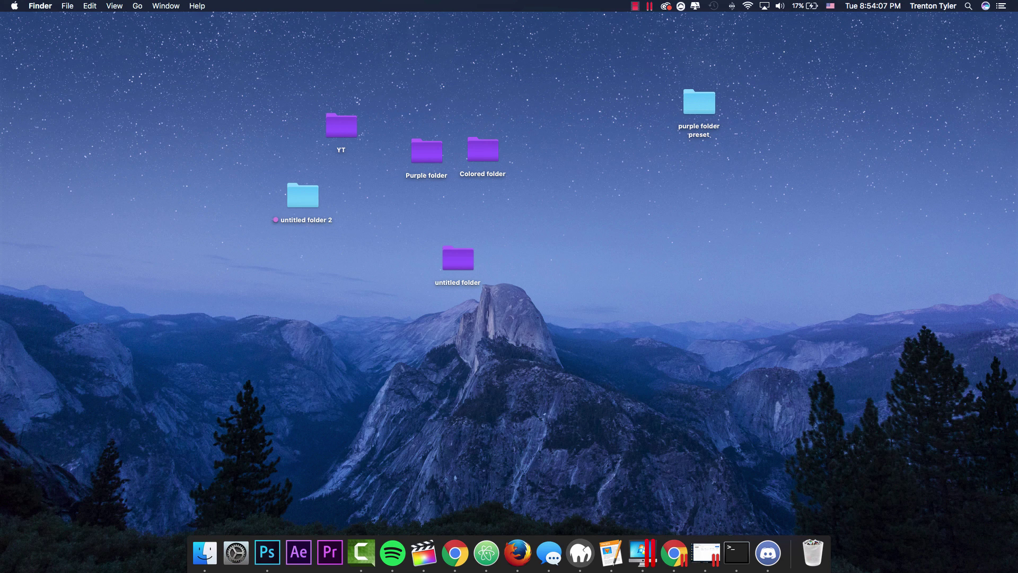
{"action": "right_click", "coordinate": [374, 218]}
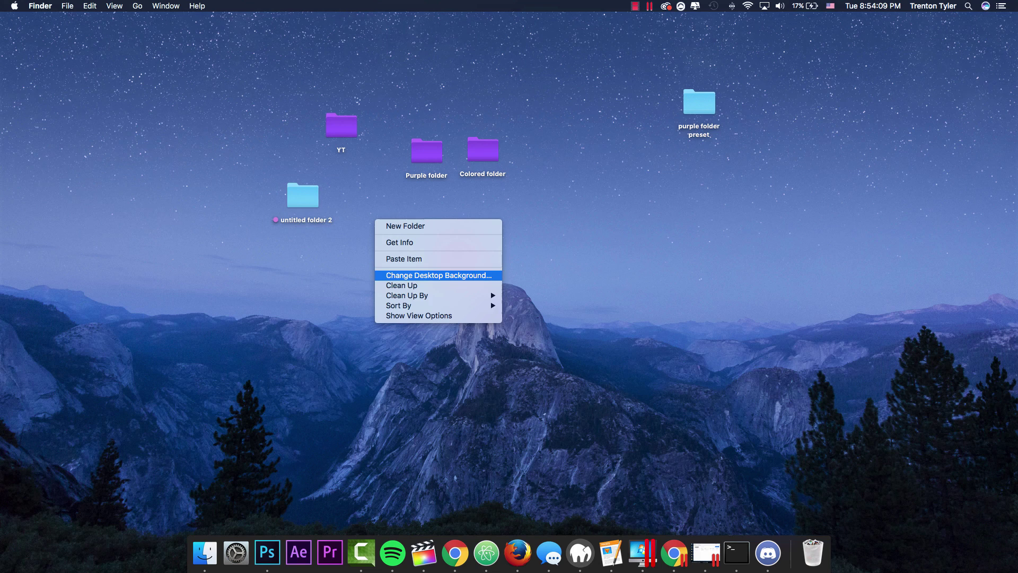
{"action": "left_click", "coordinate": [398, 286]}
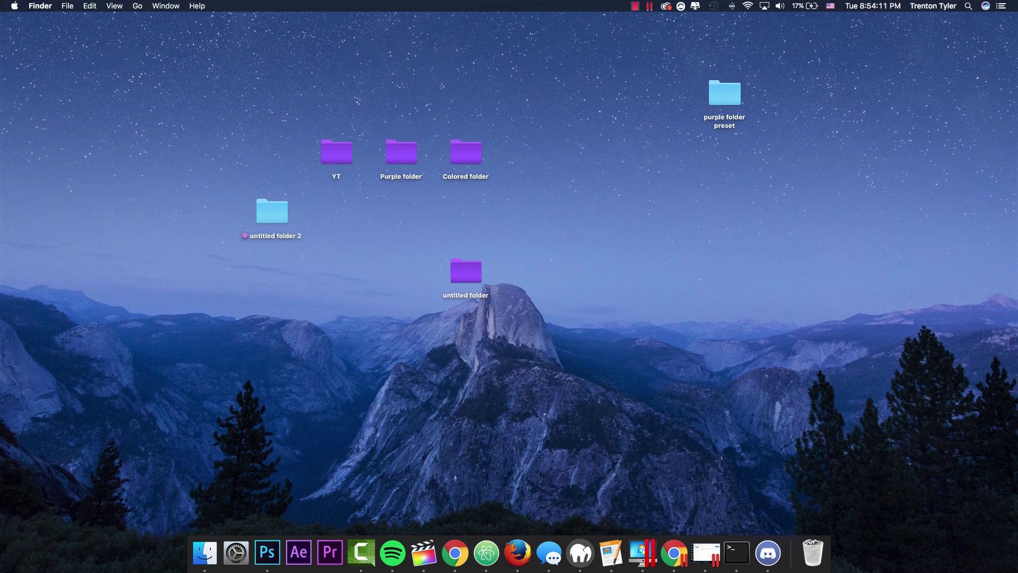